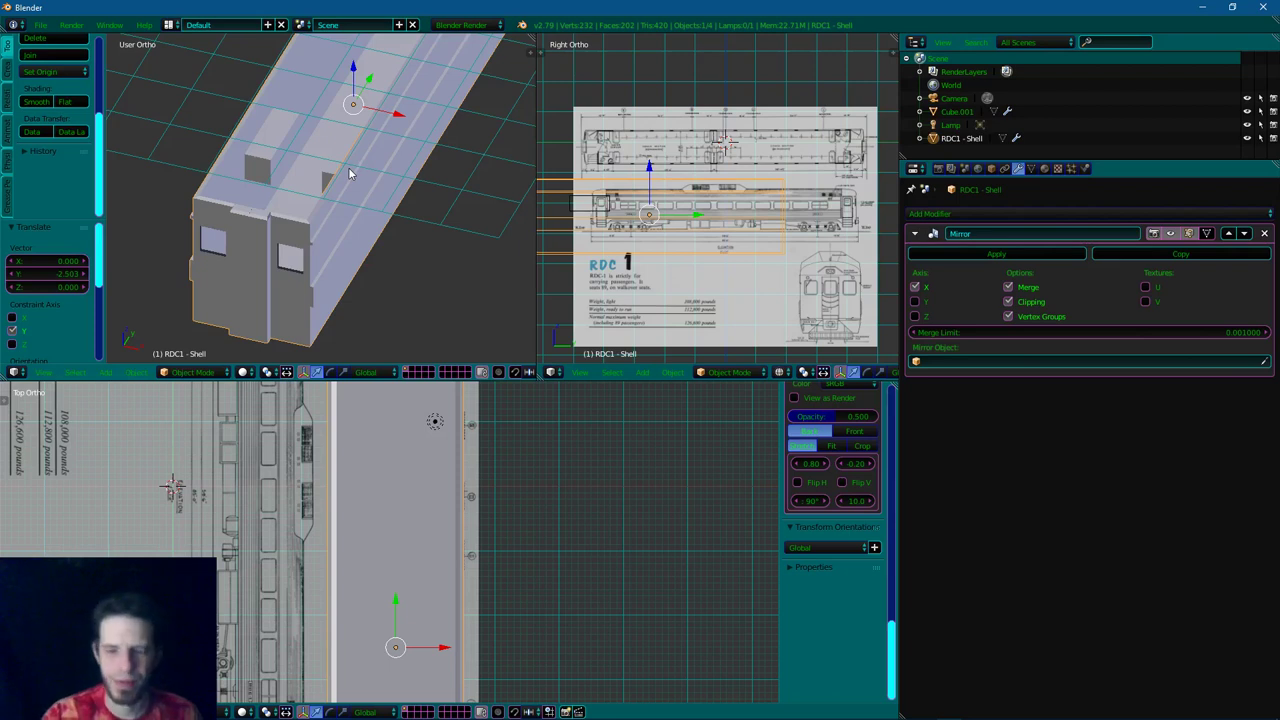
Step: Examine how the mirrored window cutter blocks sit relative to the ends of the railcar shell
right_click(263, 155)
mouse_move(369, 180)
middle_mouse_down()
mouse_move(378, 186)
mouse_move(290, 154)
mouse_move(365, 168)
middle_mouse_up()
middle_click_drag(509, 191, 355, 184, "shift")
left_click_drag(380, 181, 497, 181)
left_click_drag(149, 178, 140, 170)
middle_click_drag(120, 137, 507, 155)
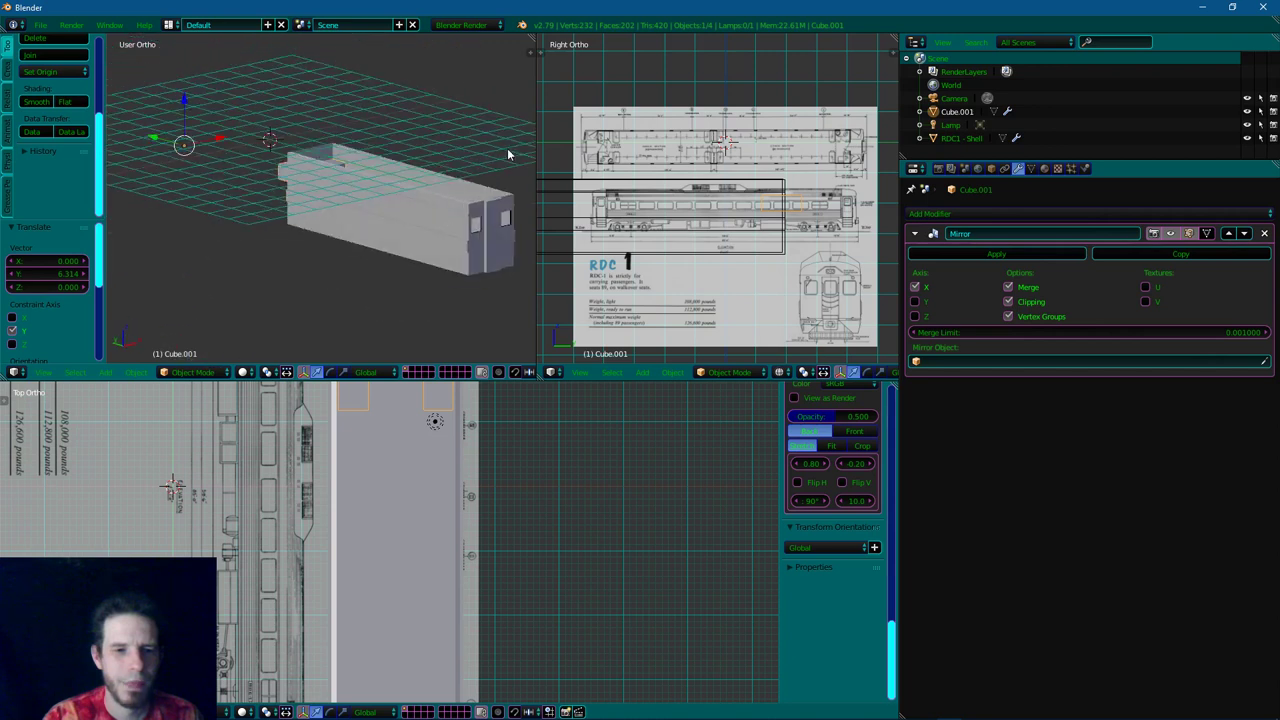
Step: Add a Boolean modifier to the RDC1 shell with Cube.001 as the object and Difference as the operation
right_click(363, 188)
middle_click_drag(363, 188, 293, 163)
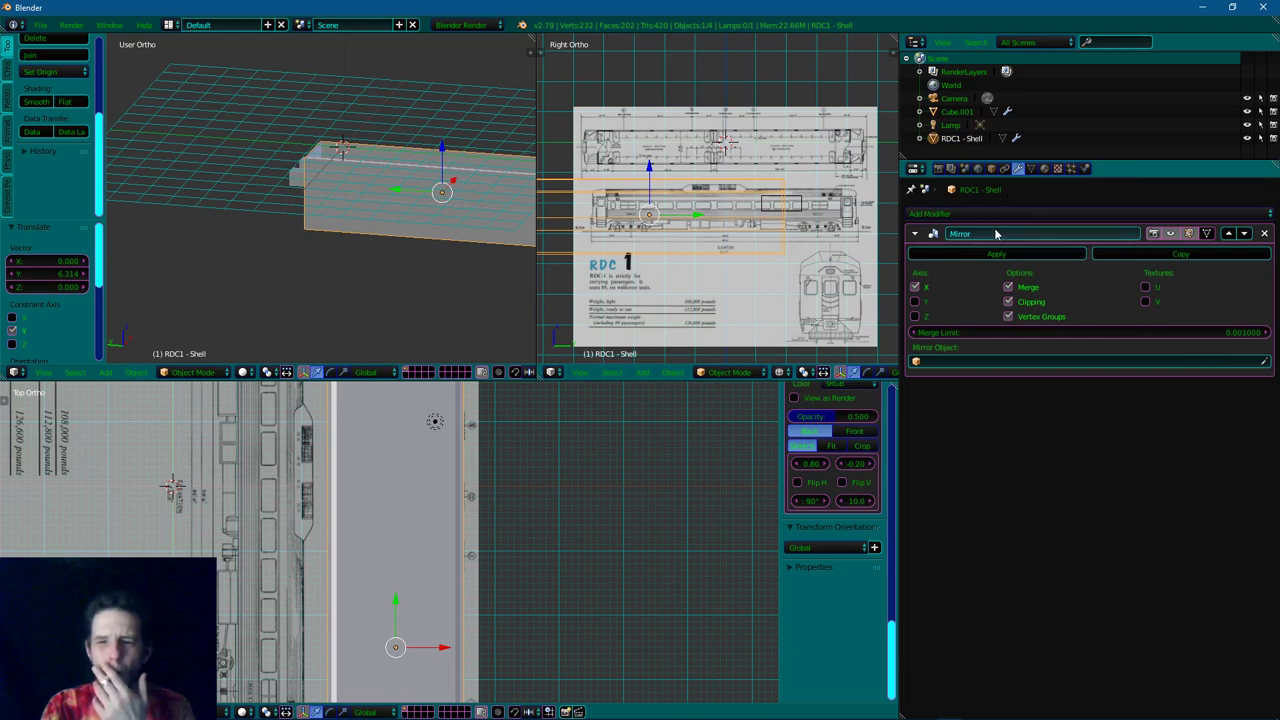
middle_click_drag(488, 231, 396, 203)
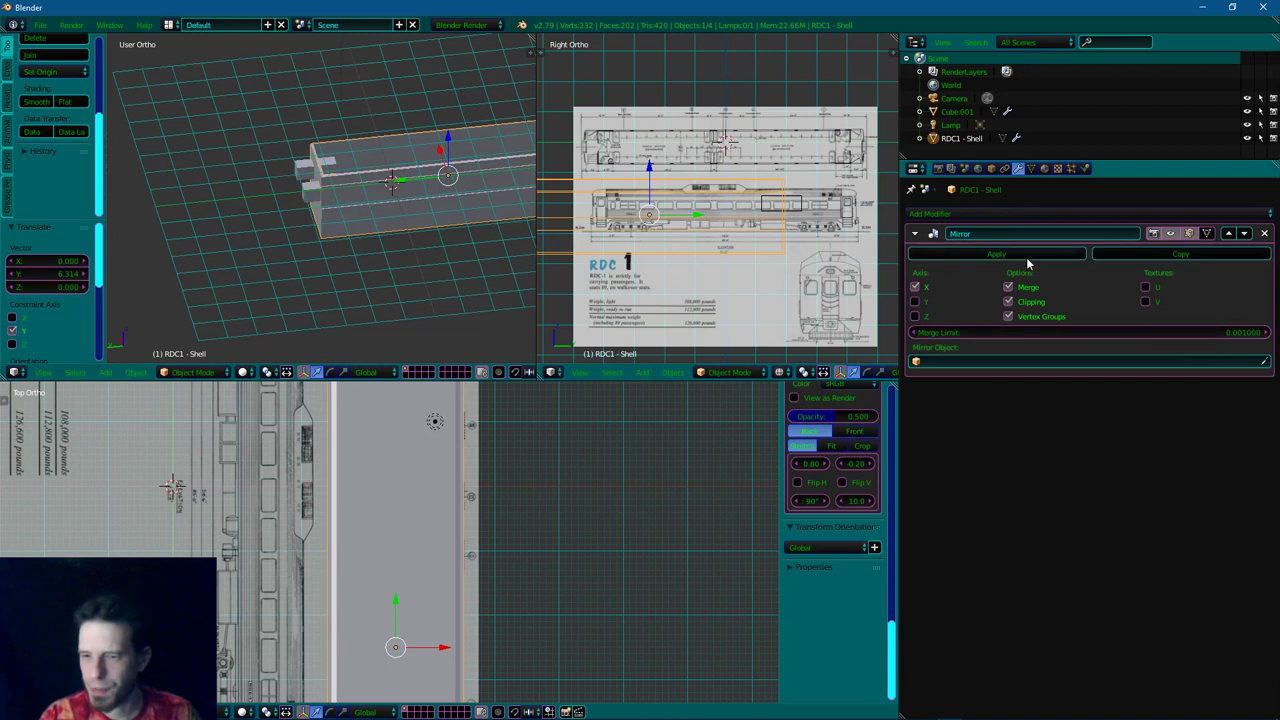
left_click(1000, 214)
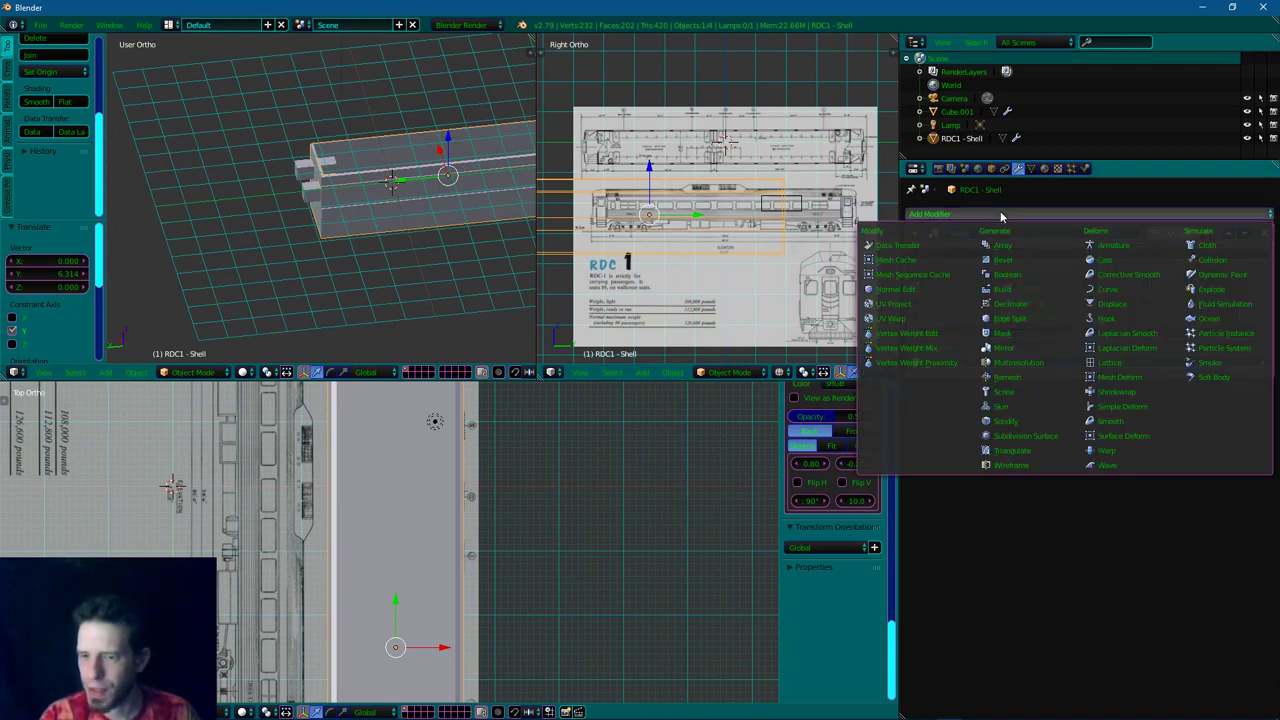
left_click(1010, 275)
left_click(1138, 446)
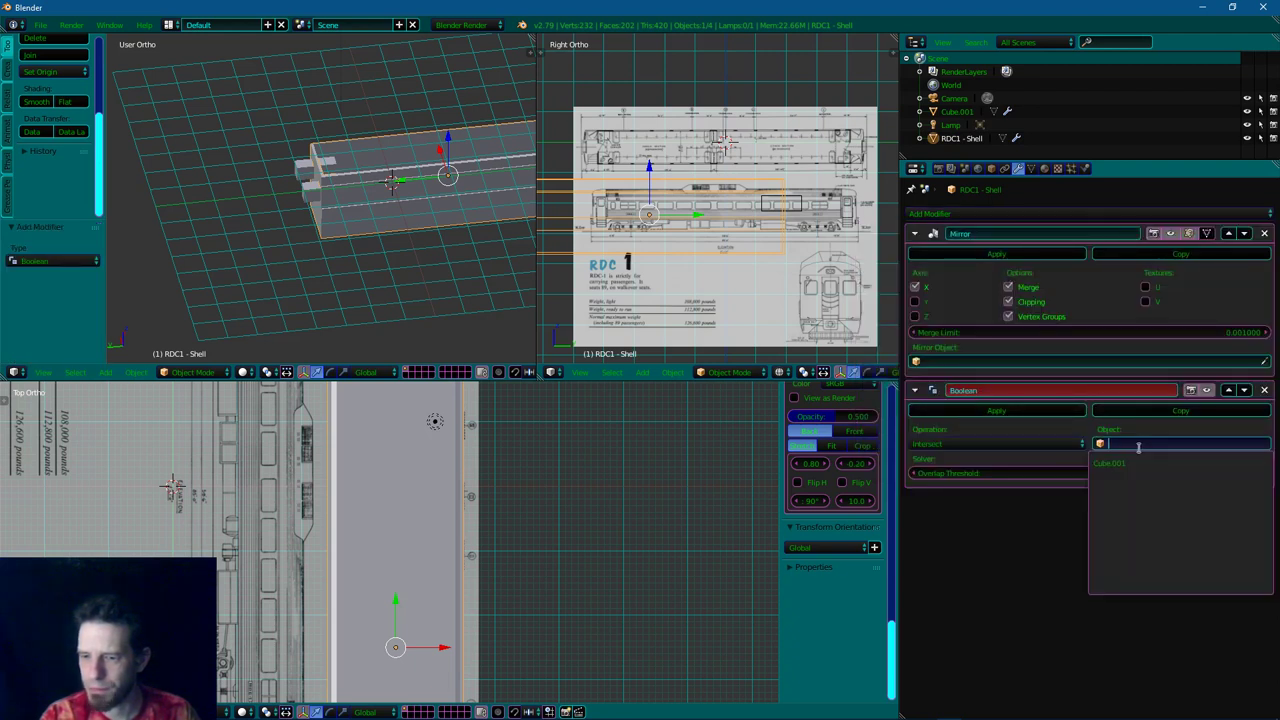
left_click(1130, 461)
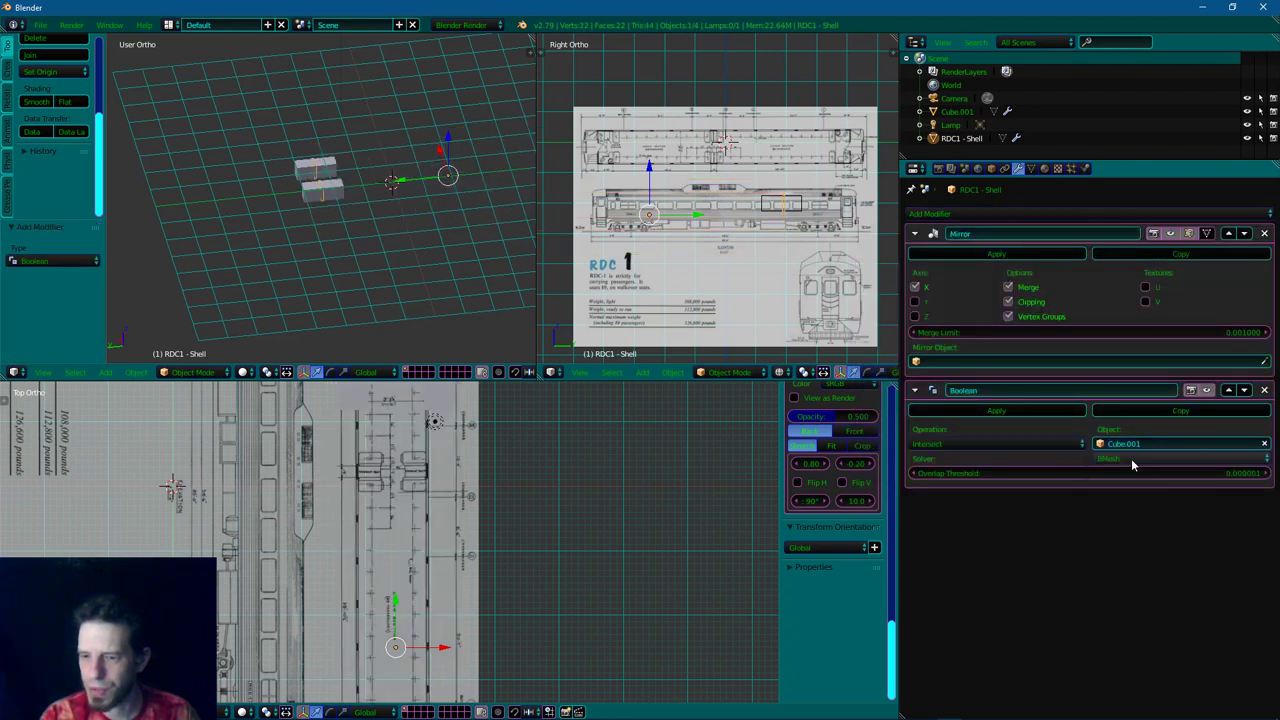
left_click(1036, 446)
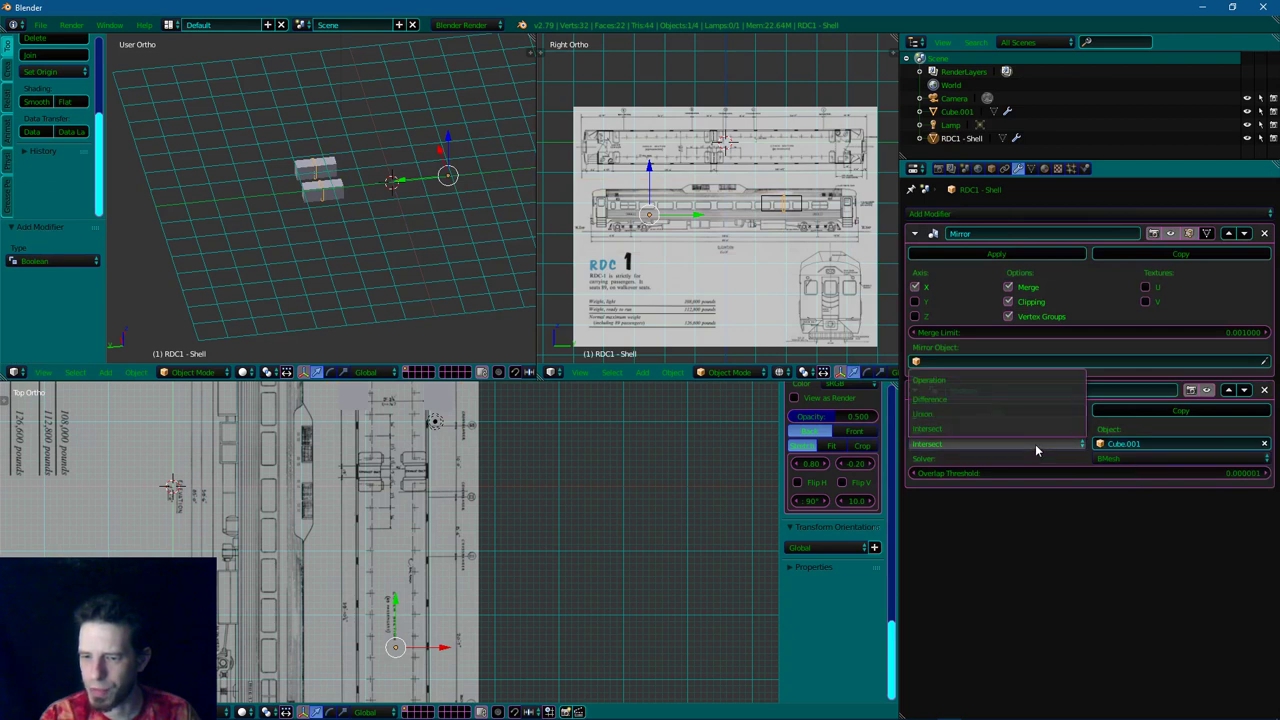
left_click(1008, 398)
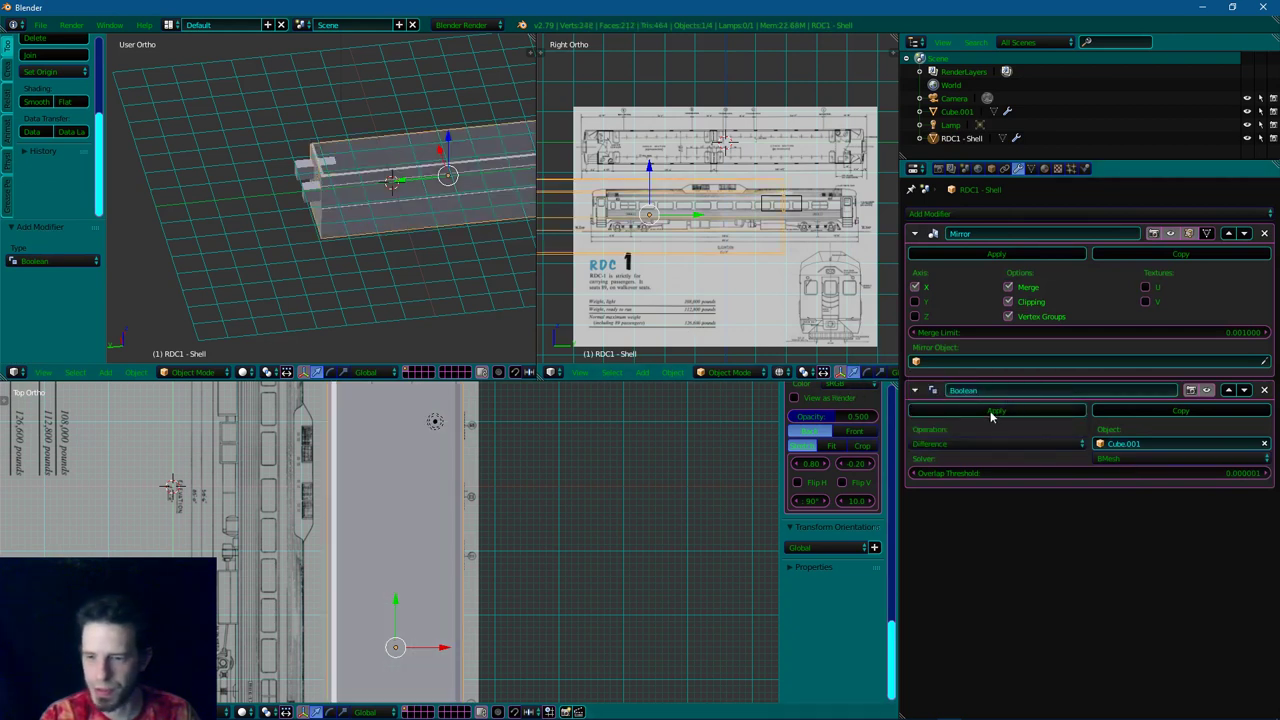
Step: Try applying the Boolean modifier to the shell, inspect the cut, and undo it
left_click(994, 411)
left_click_drag(404, 181, 464, 175)
middle_click_drag(464, 175, 280, 196)
key("ctrl+z")
key("ctrl+z")
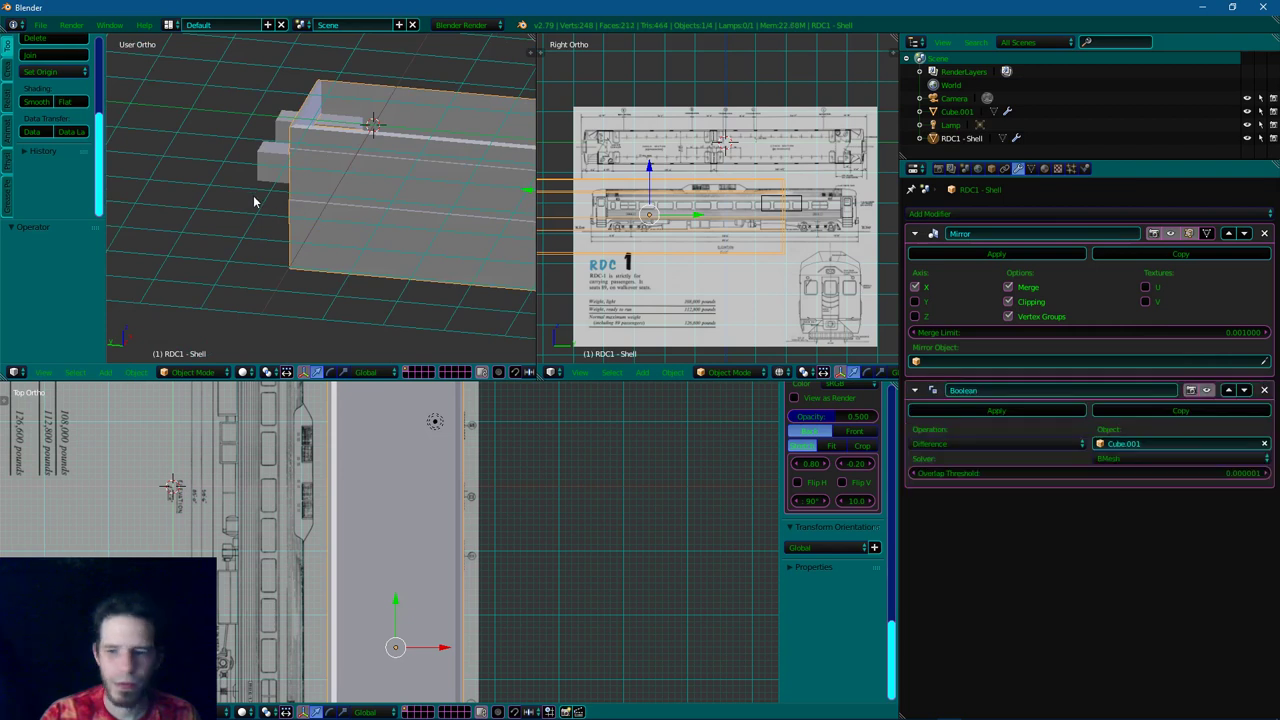
Step: Try scaling the window cutter blocks to about 0.971 of their size, compare them with the shell in wireframe, and undo back
middle_click_drag(270, 196, 321, 184)
right_click(321, 184)
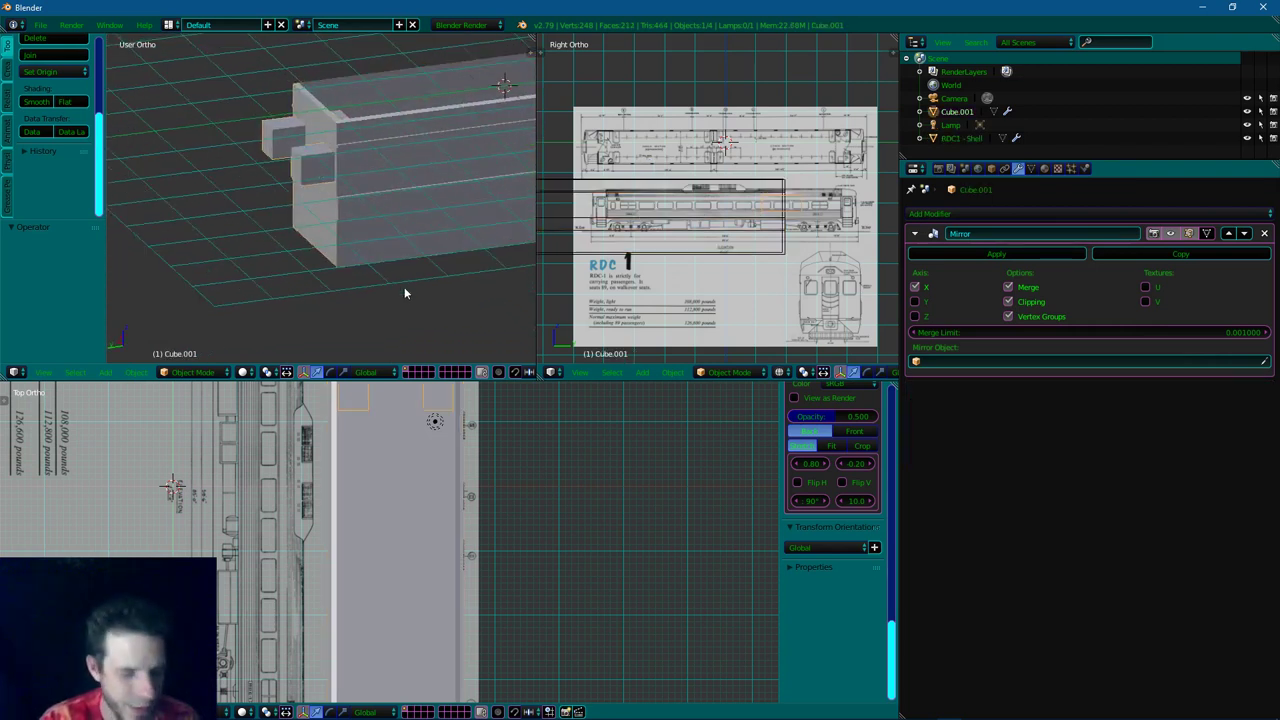
key("s")
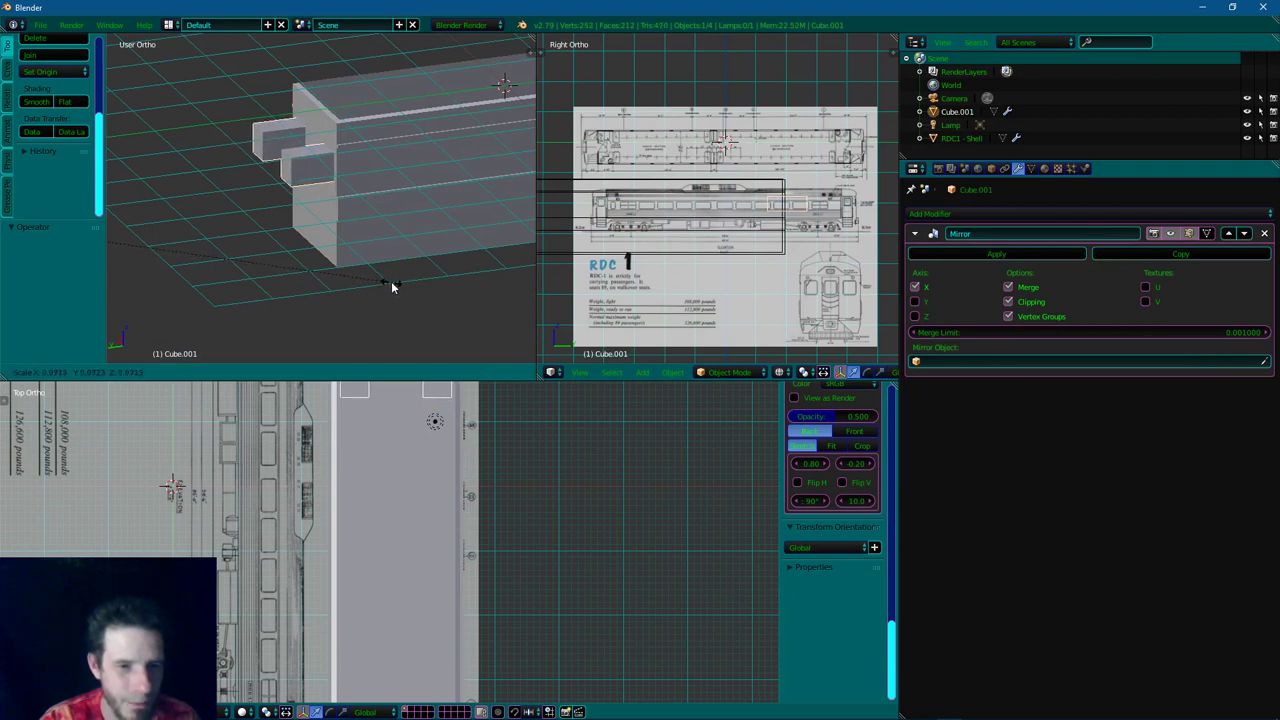
left_click(392, 287)
middle_click_drag(345, 269, 361, 142)
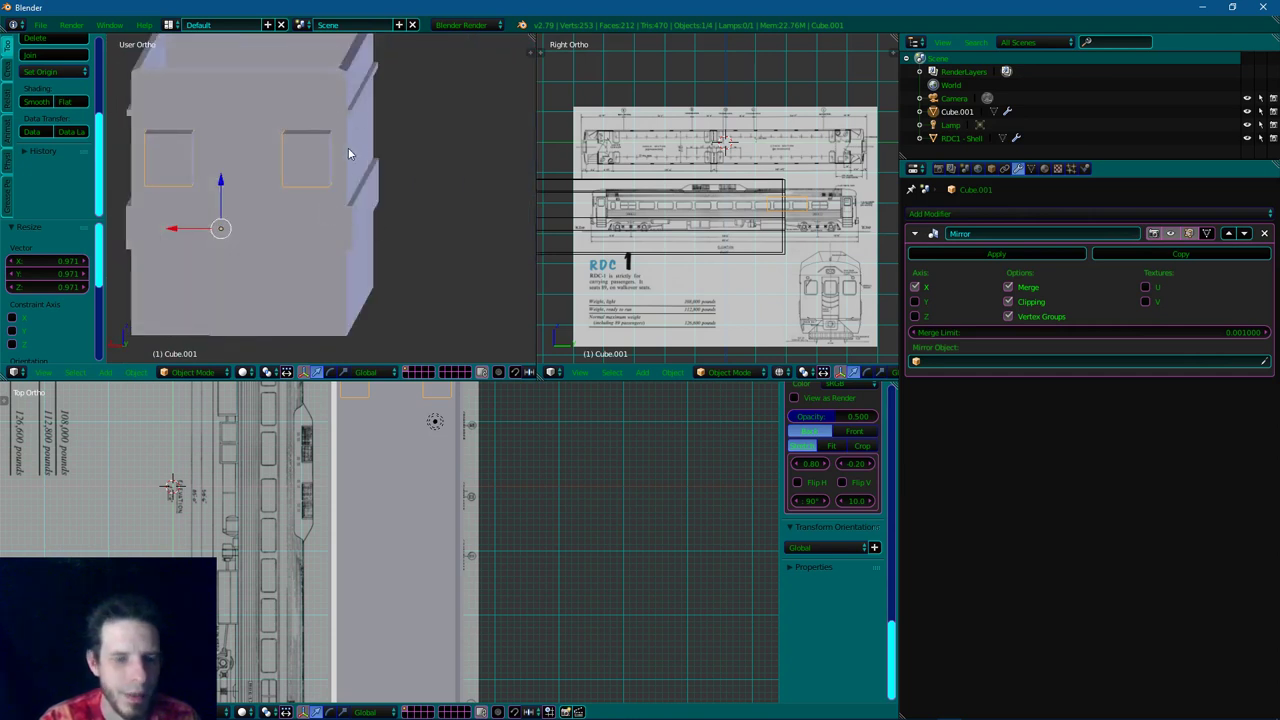
key("z")
mouse_move(371, 163)
middle_mouse_down()
mouse_move(417, 183)
mouse_move(380, 187)
mouse_move(325, 231)
mouse_move(223, 237)
mouse_move(197, 220)
mouse_move(251, 192)
mouse_move(438, 179)
middle_mouse_up()
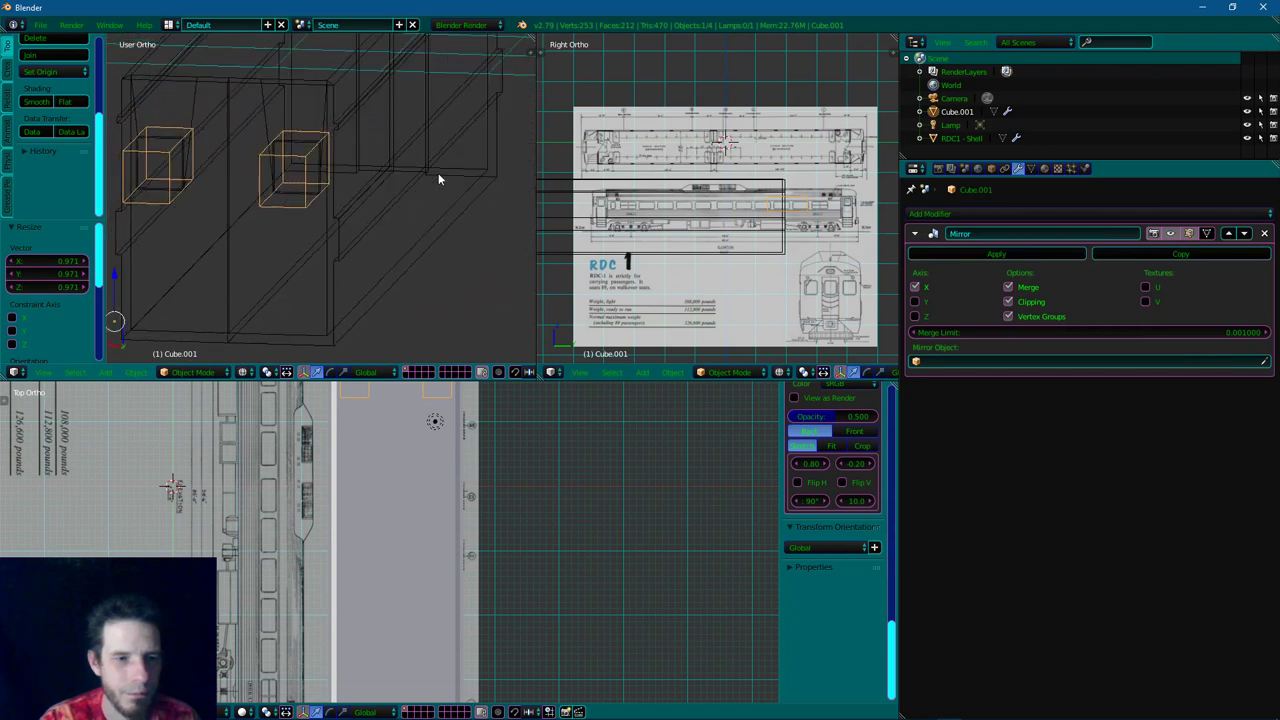
right_click(438, 179, "shift")
key("ctrl+KP_Subtract")
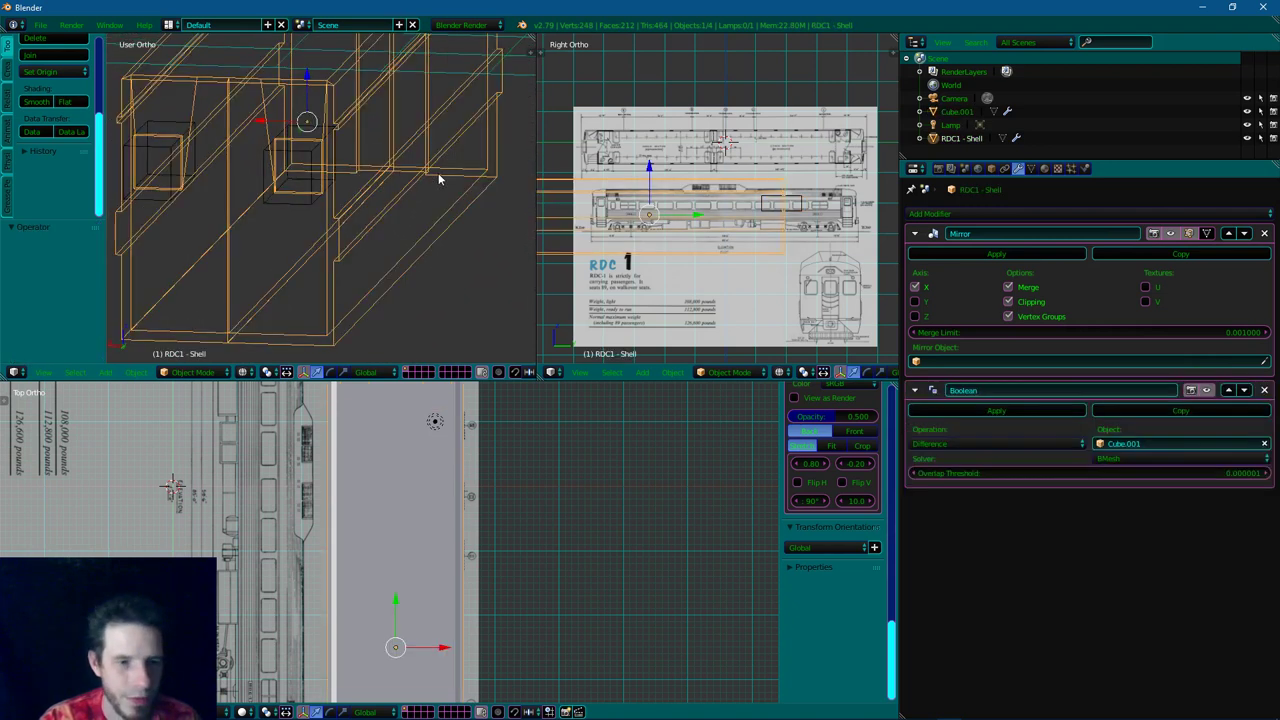
key("ctrl+z")
middle_click_drag(434, 166, 359, 173)
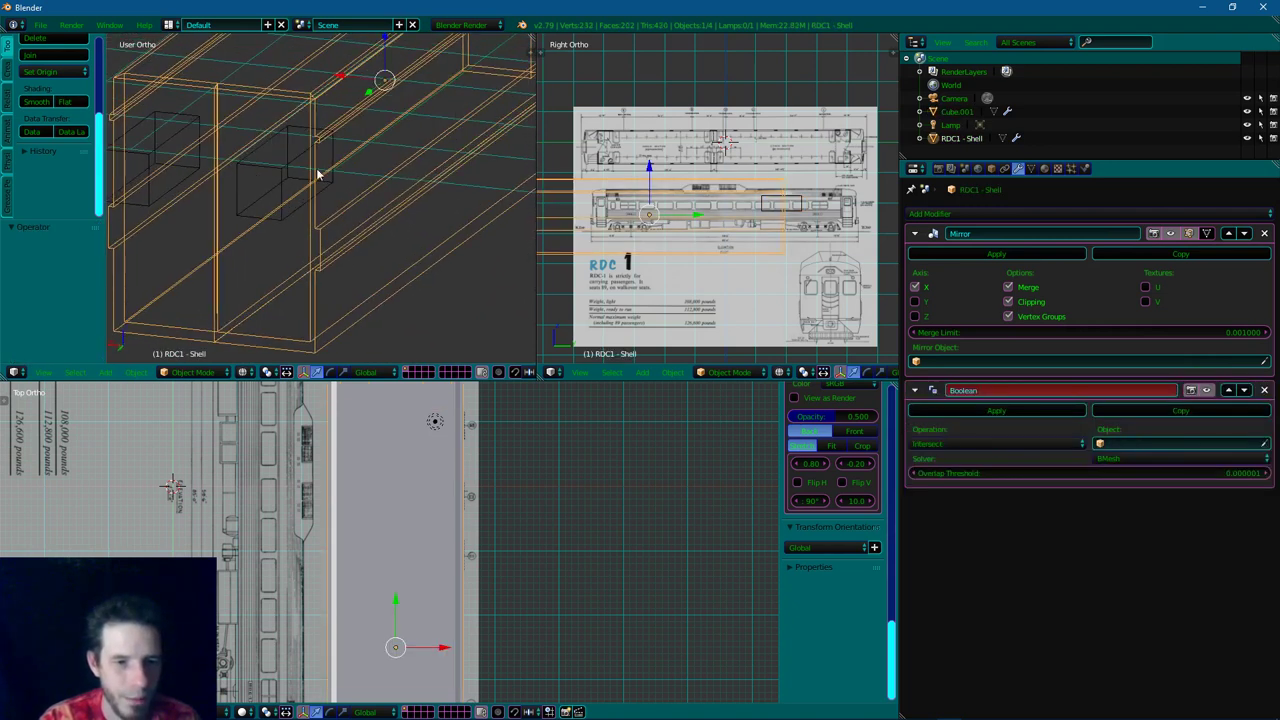
Step: Scale the Cube.001 window cutter blocks uniformly to about 0.964 of their size
right_click(273, 178)
key("s")
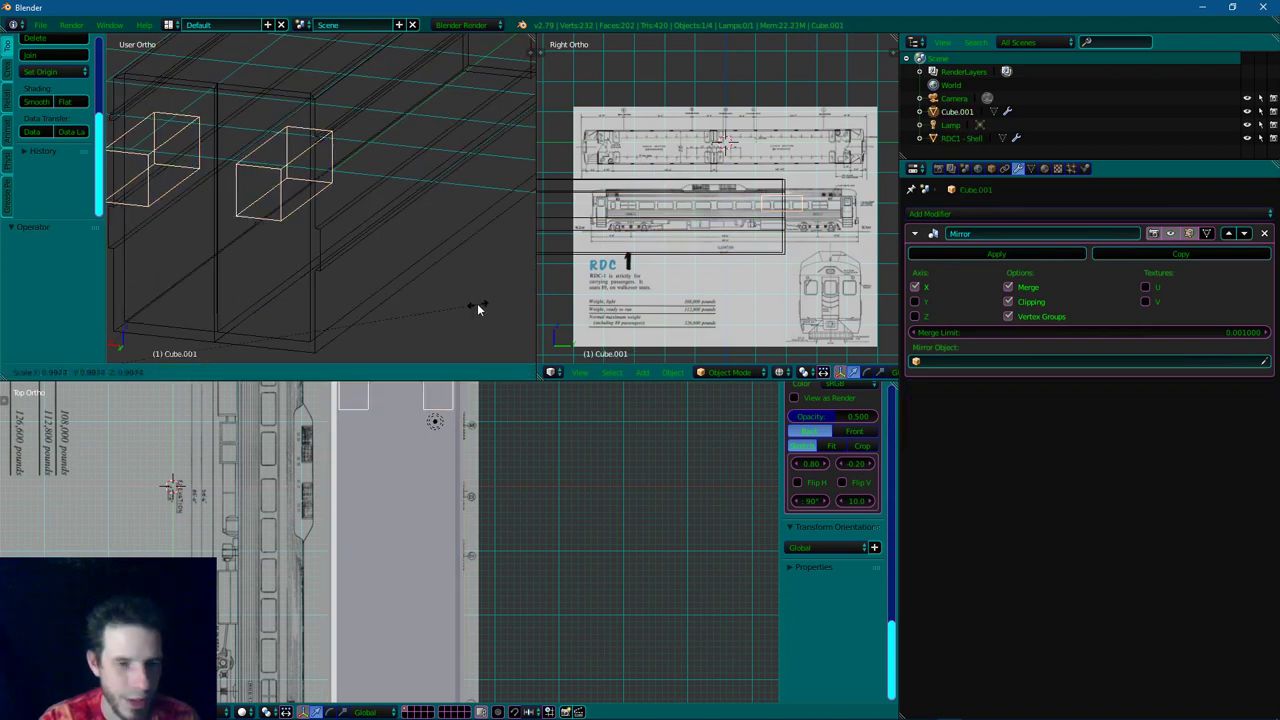
left_click(459, 297)
Step: Set the shell's Boolean modifier to subtract Cube.001 using the Difference operation, and inspect the resulting cut
right_click(341, 243)
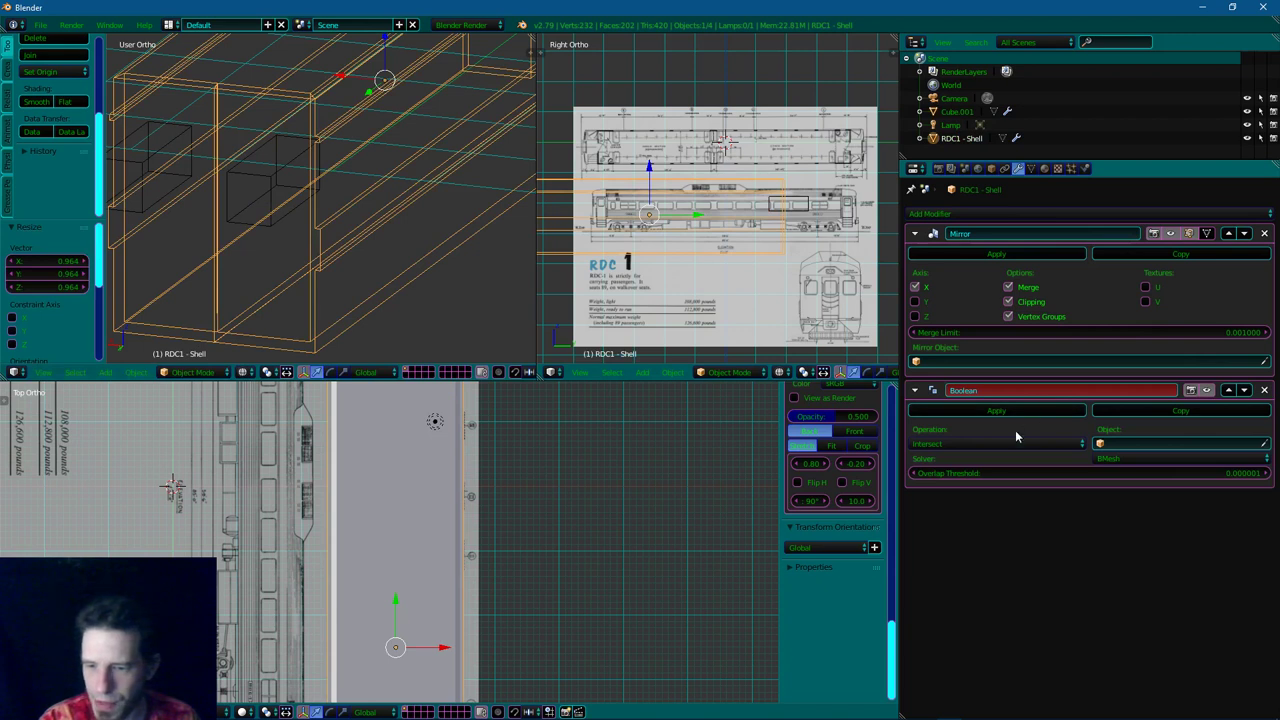
left_click(1101, 444)
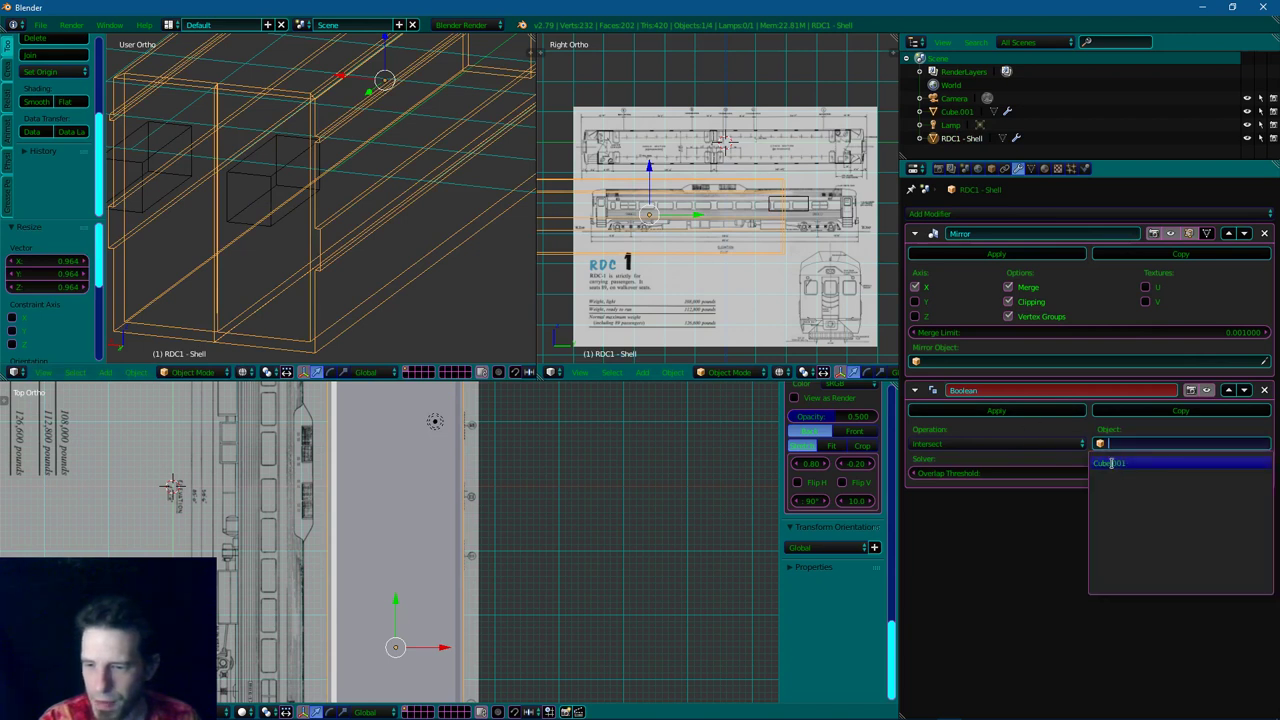
left_click(1111, 463)
left_click(1003, 444)
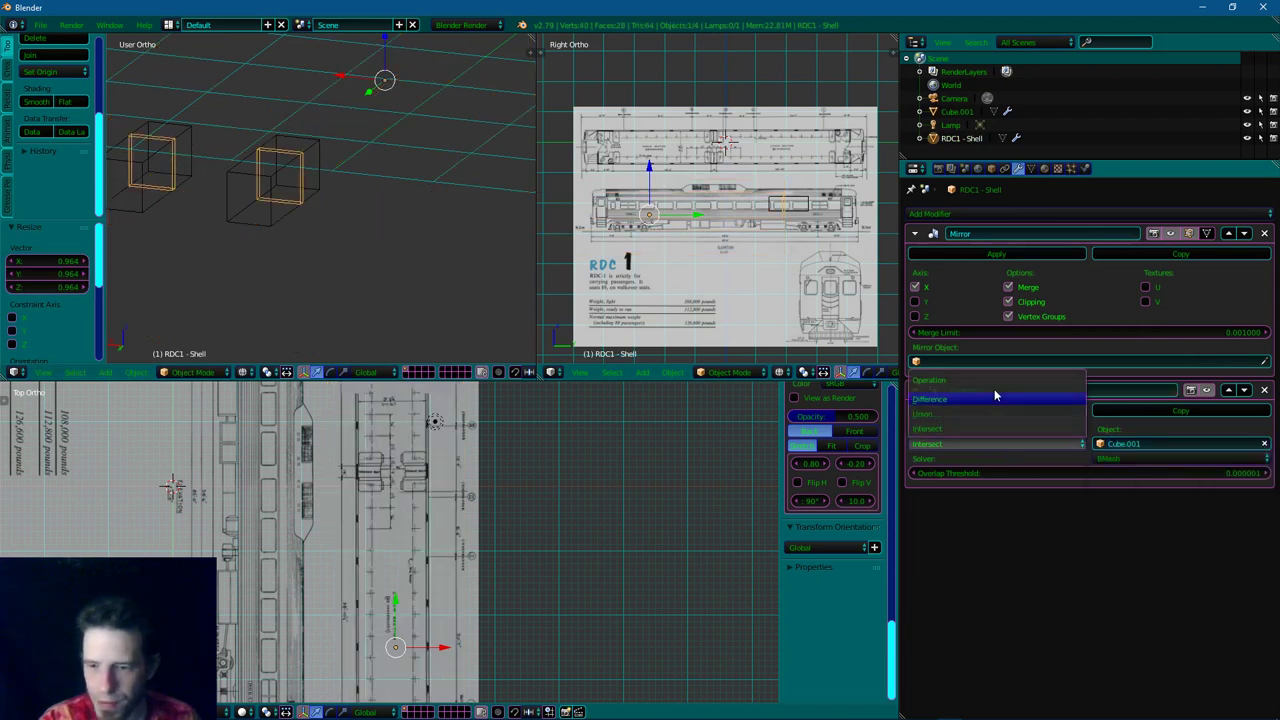
left_click(995, 398)
middle_click_drag(428, 249, 317, 226)
left_click_drag(171, 222, 180, 223)
middle_click_drag(352, 166, 371, 214)
key("ctrl+z")
Step: Try enlarging the window cutter blocks uniformly to about 1.09 of their size
right_click(368, 237)
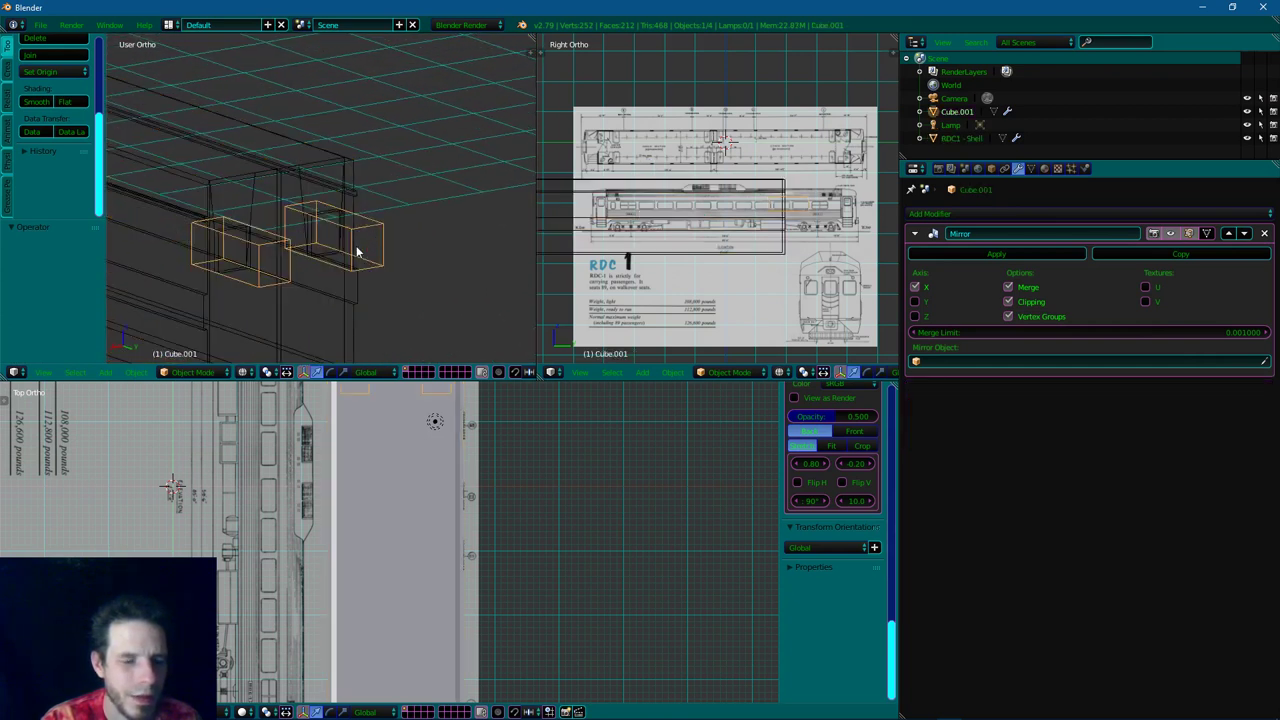
key("s")
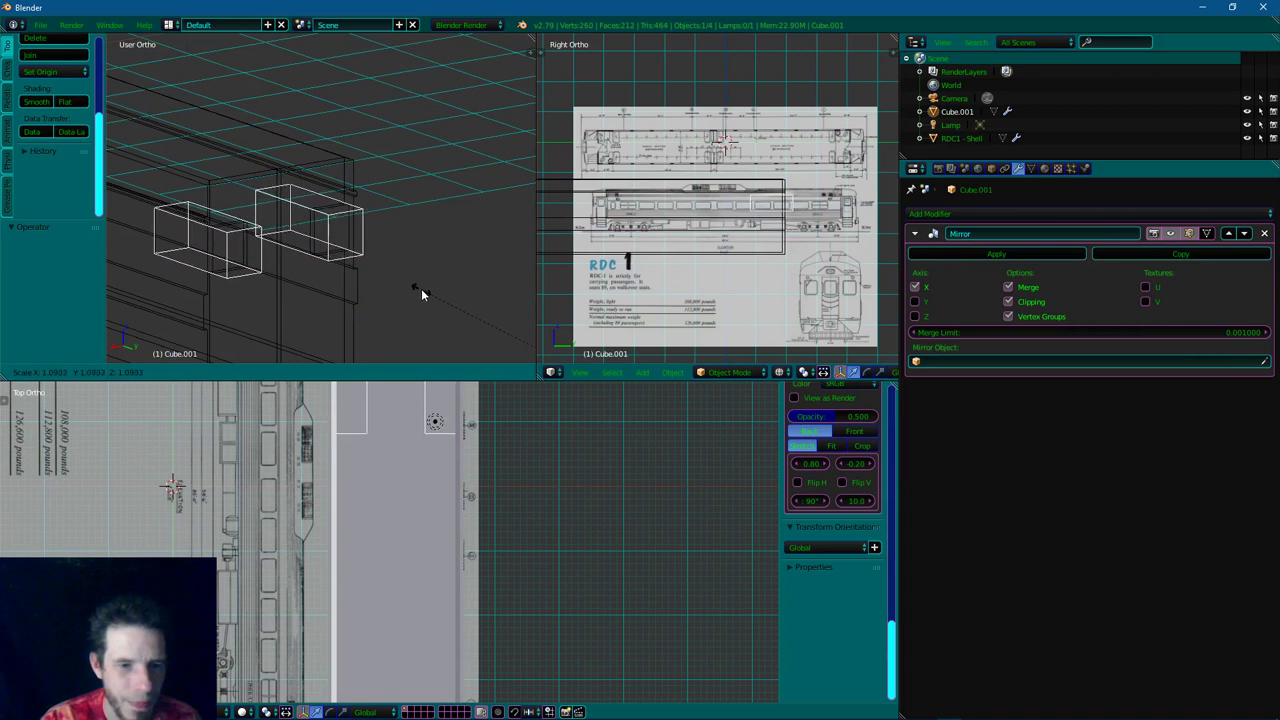
left_click(421, 288)
mouse_move(421, 291)
middle_mouse_down()
mouse_move(437, 249)
mouse_move(369, 246)
mouse_move(194, 323)
mouse_move(286, 243)
mouse_move(231, 223)
mouse_move(202, 183)
mouse_move(411, 186)
mouse_move(328, 178)
mouse_move(406, 166)
mouse_move(500, 177)
mouse_move(334, 197)
mouse_move(354, 191)
middle_mouse_up()
key("z")
scroll(363, 248, "up", 3)
key("z")
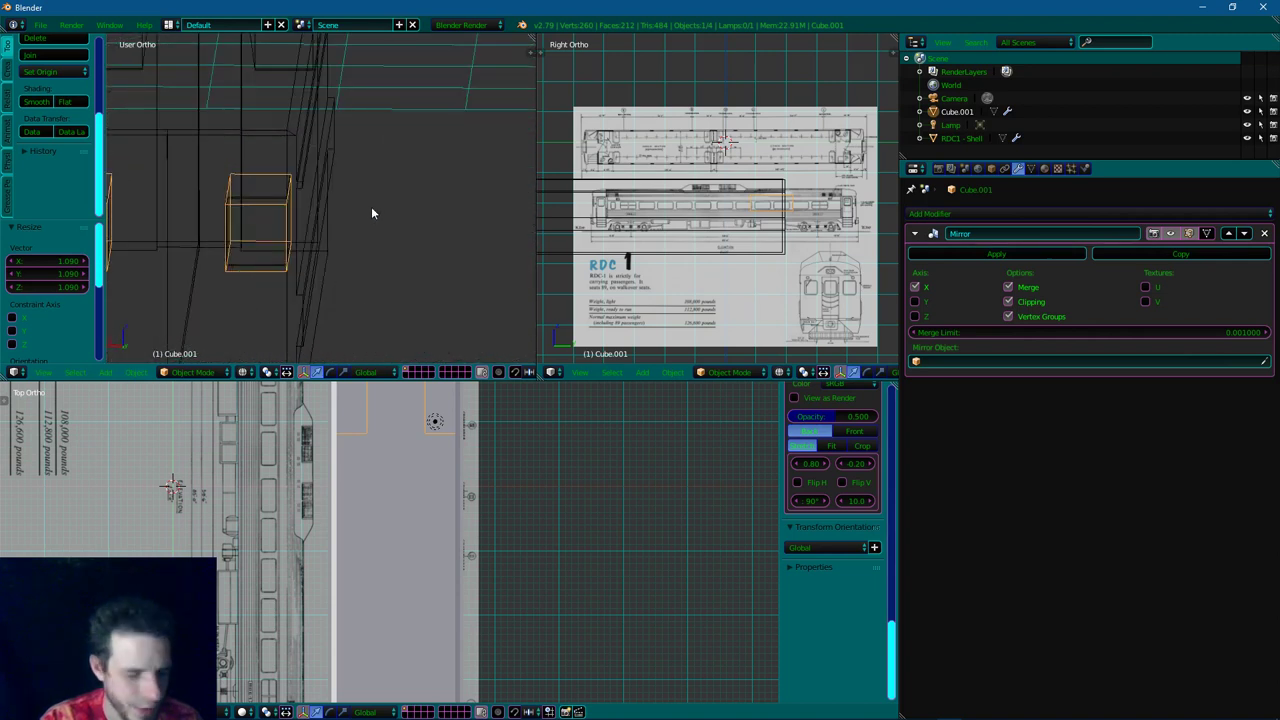
Step: Try scaling the cutter blocks along X to about 0.89, and undo this and the preceding uniform scaling
key("s")
key("x")
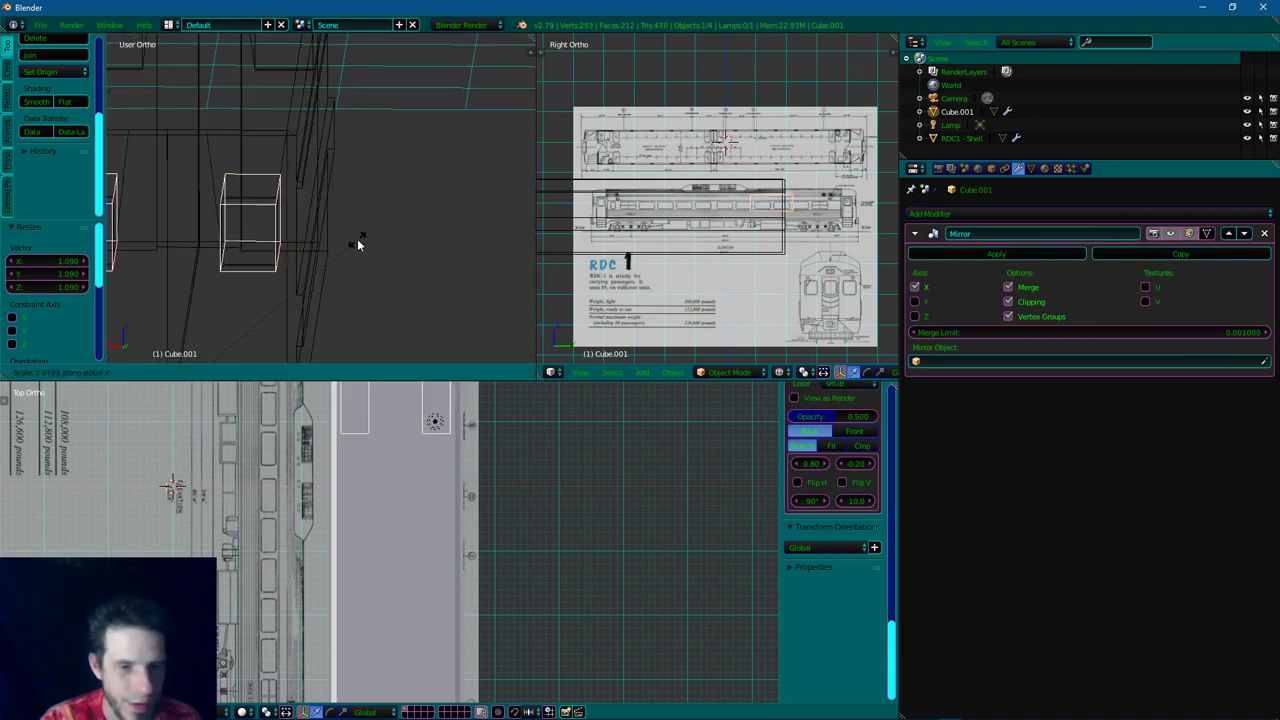
left_click(351, 243)
middle_click_drag(369, 197, 221, 212)
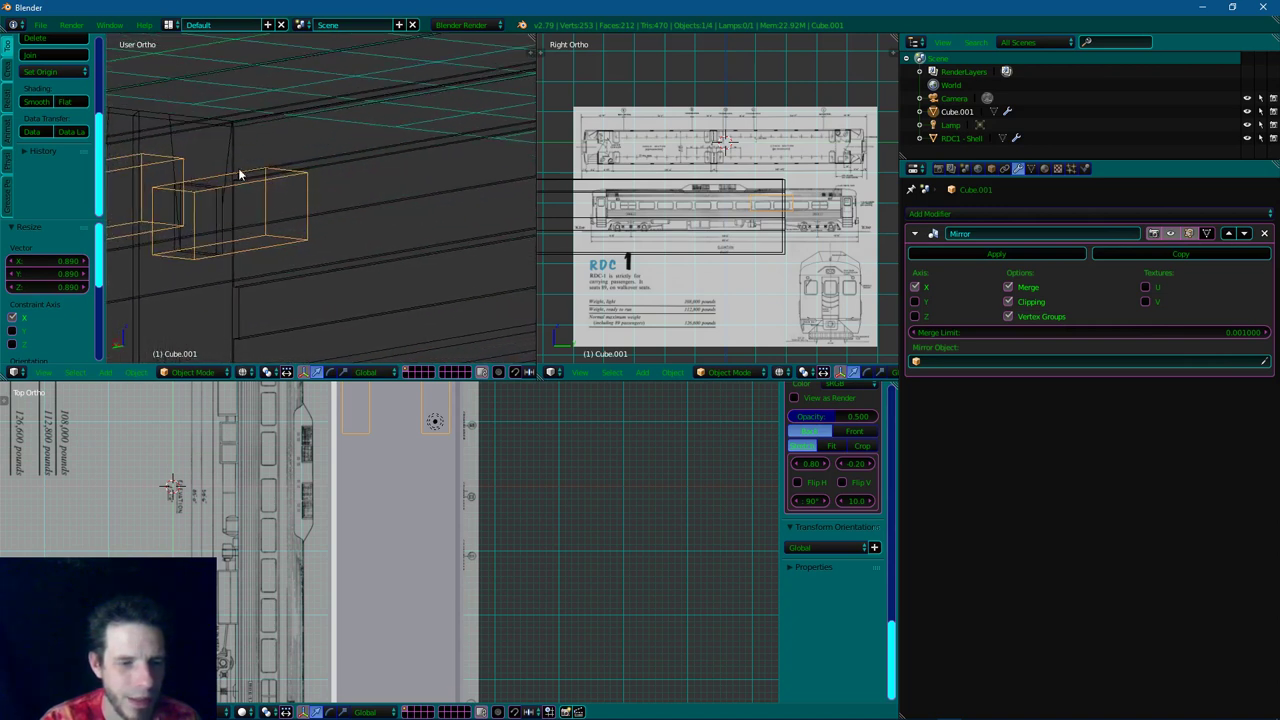
middle_click_drag(250, 247, 339, 237)
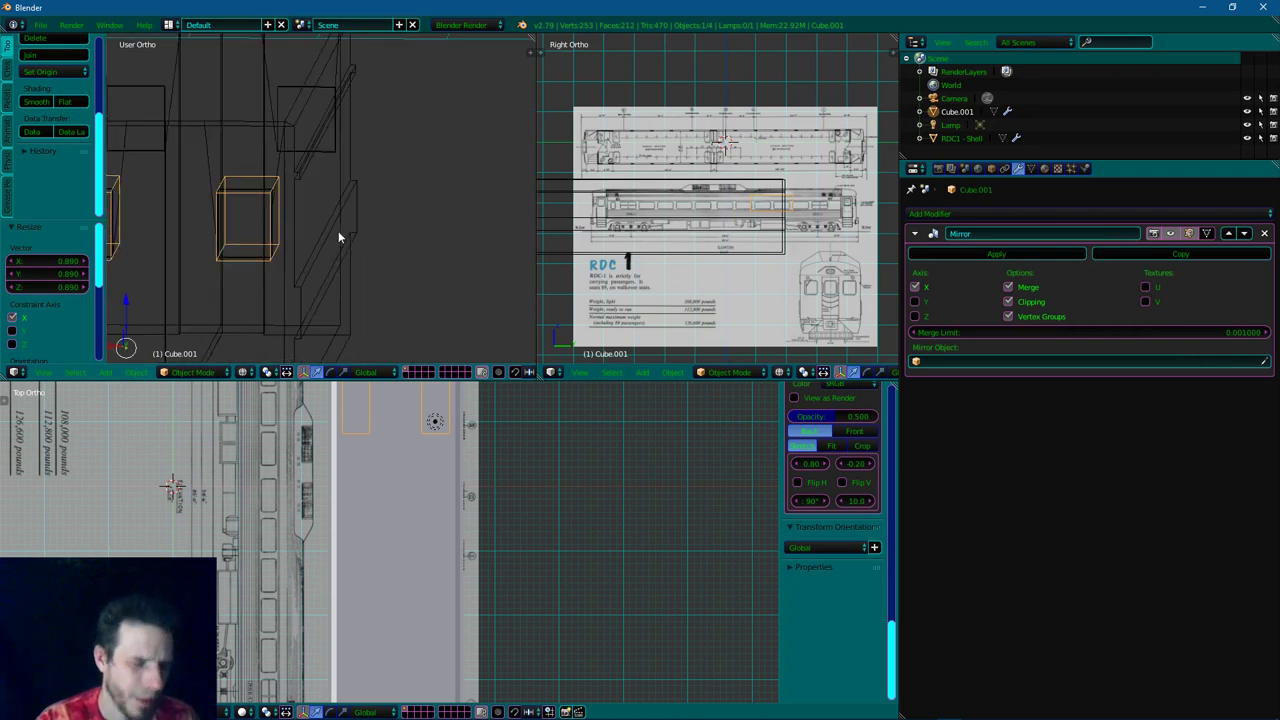
key("ctrl+z")
key("ctrl+z")
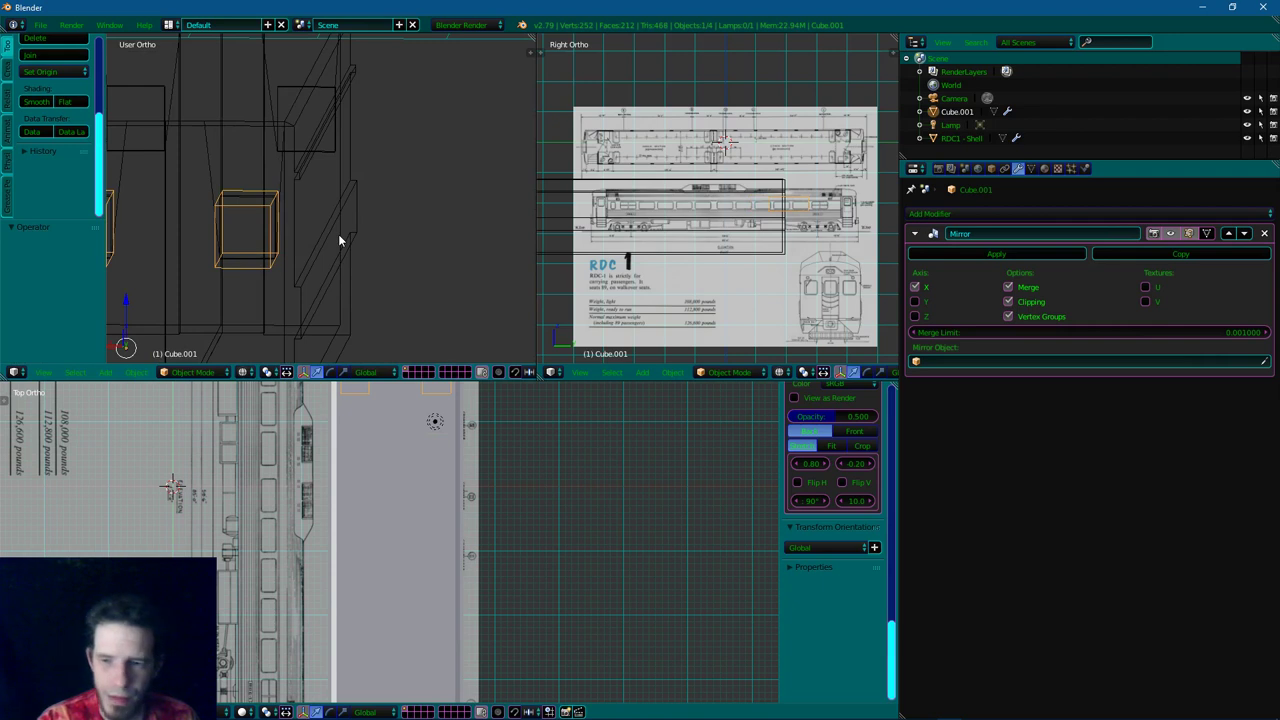
Step: Apply the Boolean Difference modifier to the RDC1 shell
right_click(339, 240, "shift")
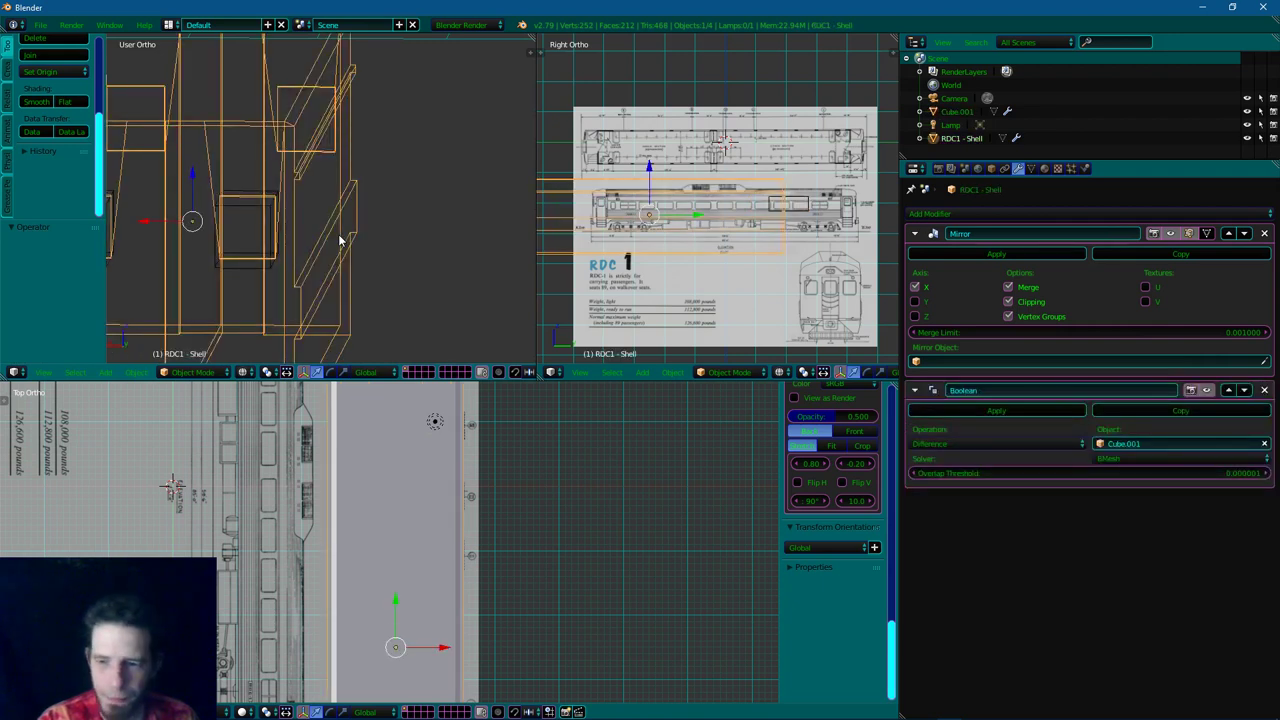
right_click(272, 238)
right_click(295, 242)
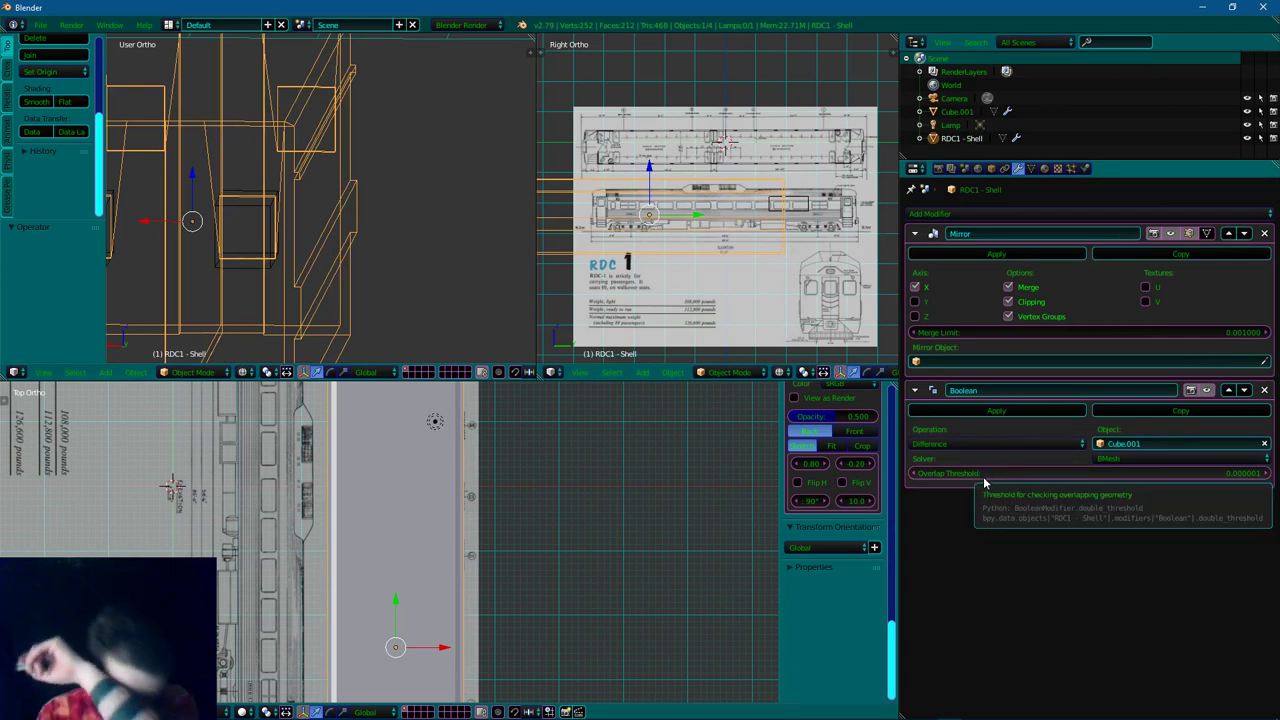
left_click(981, 415)
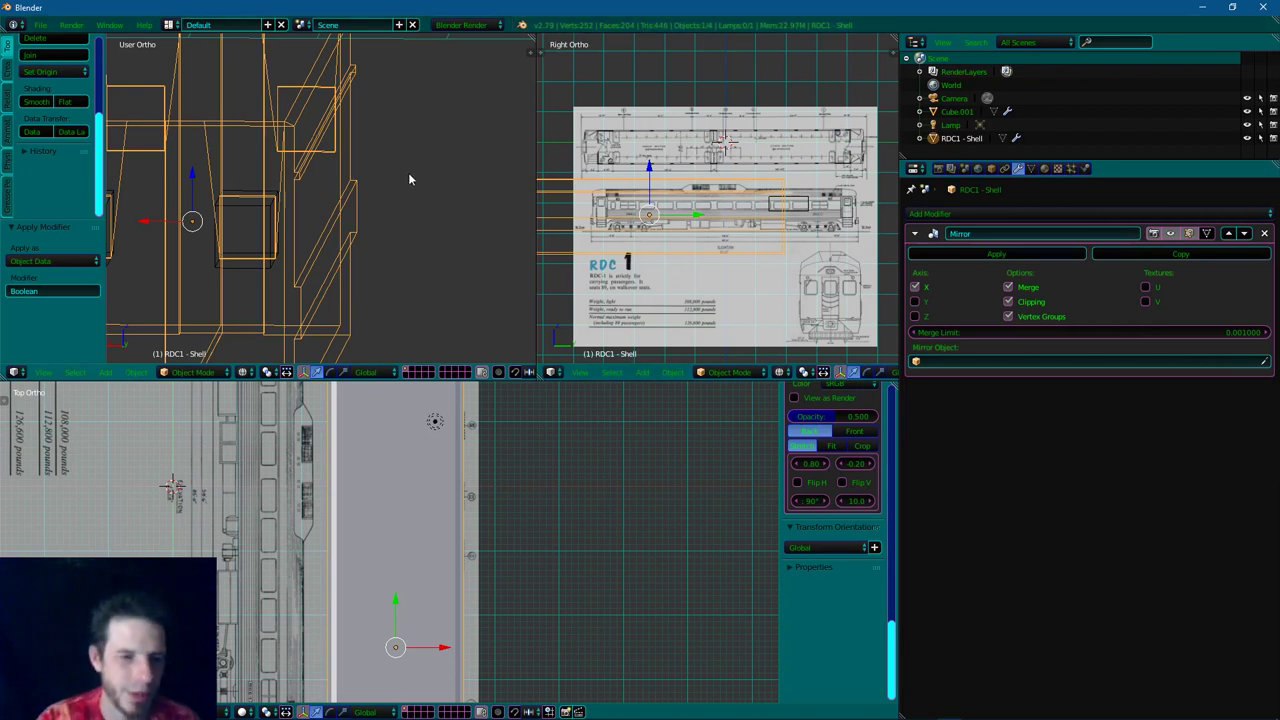
Step: Examine the shell's mesh around the window cut in Edit Mode with solid shading
key("Tab")
key("z")
middle_click_drag(426, 176, 211, 203)
right_click_drag(343, 183, 371, 177)
right_click(376, 182)
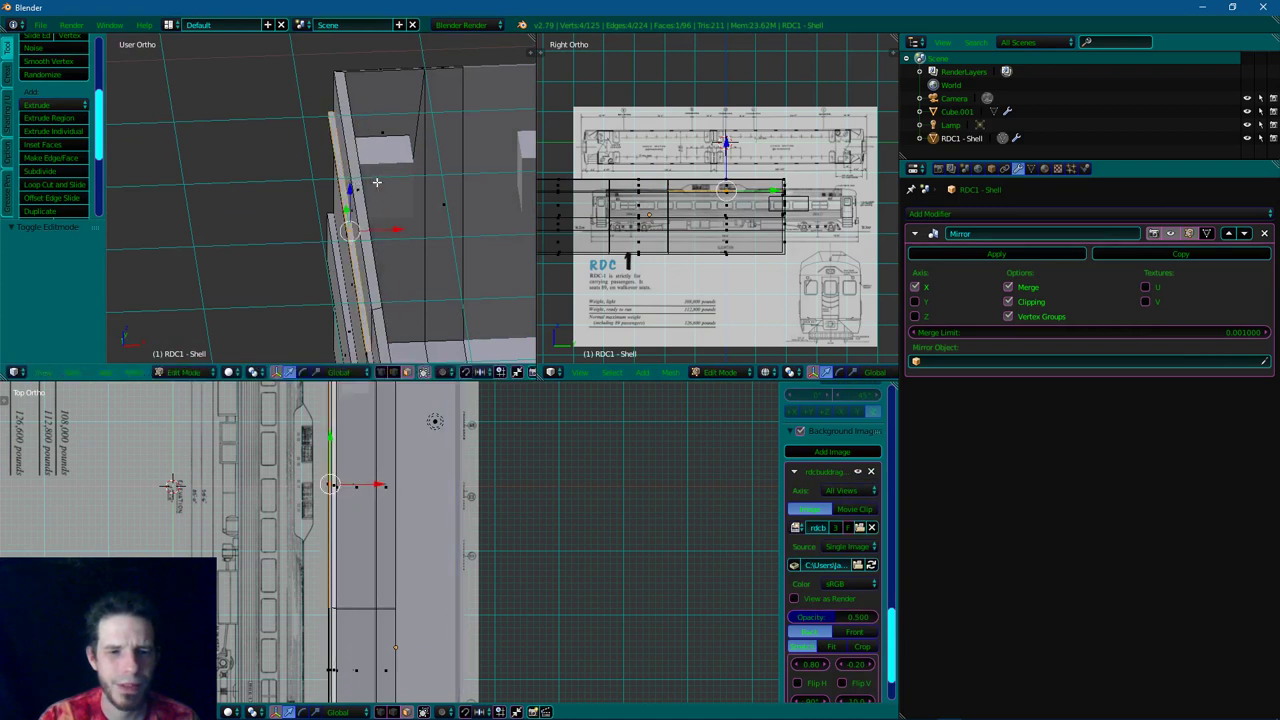
key("Tab")
Step: Move the Cube.001 cutter blocks along Y until they are clear of the shell's end wall
right_click(405, 175)
middle_click_drag(404, 174, 305, 182)
scroll(252, 174, "down", 4)
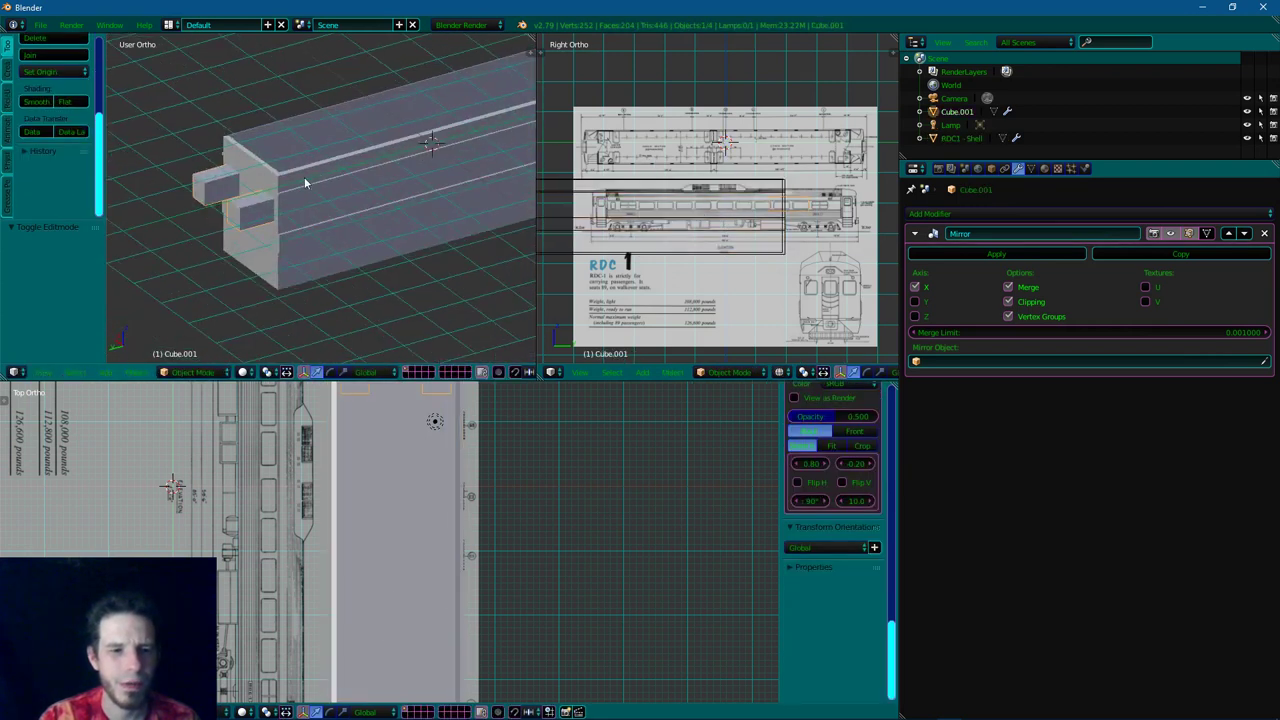
middle_click_drag(238, 210, 361, 164)
key("g")
key("y")
left_click(219, 206)
Step: Examine the window openings cut in the shell's end wall in solid and wireframe display
key("Tab")
scroll(365, 213, "up", 5)
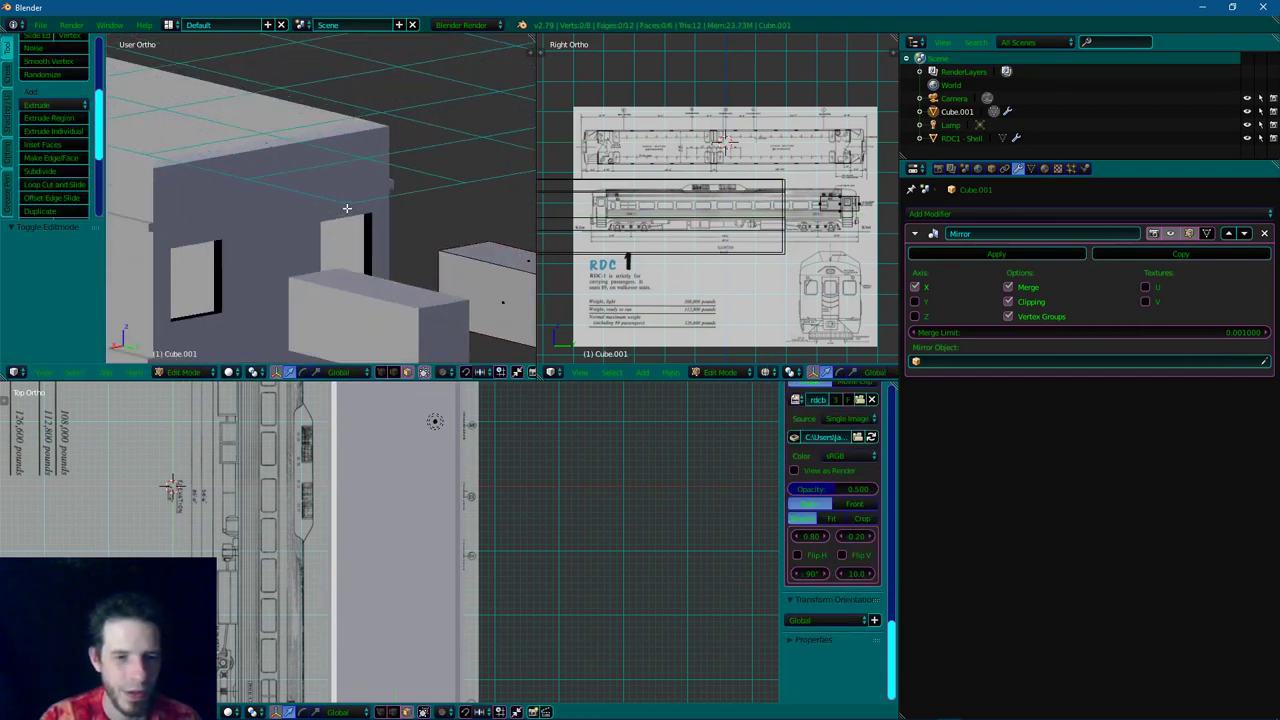
middle_click_drag(365, 213, 302, 164)
key("z")
key("Tab")
right_click(324, 195)
key("Tab")
scroll(312, 226, "up", 3)
key("Tab")
scroll(375, 223, "up", 3)
Step: Delete the Cube.001 cutter object from the scene
right_click(376, 150)
key("x")
left_click(376, 161)
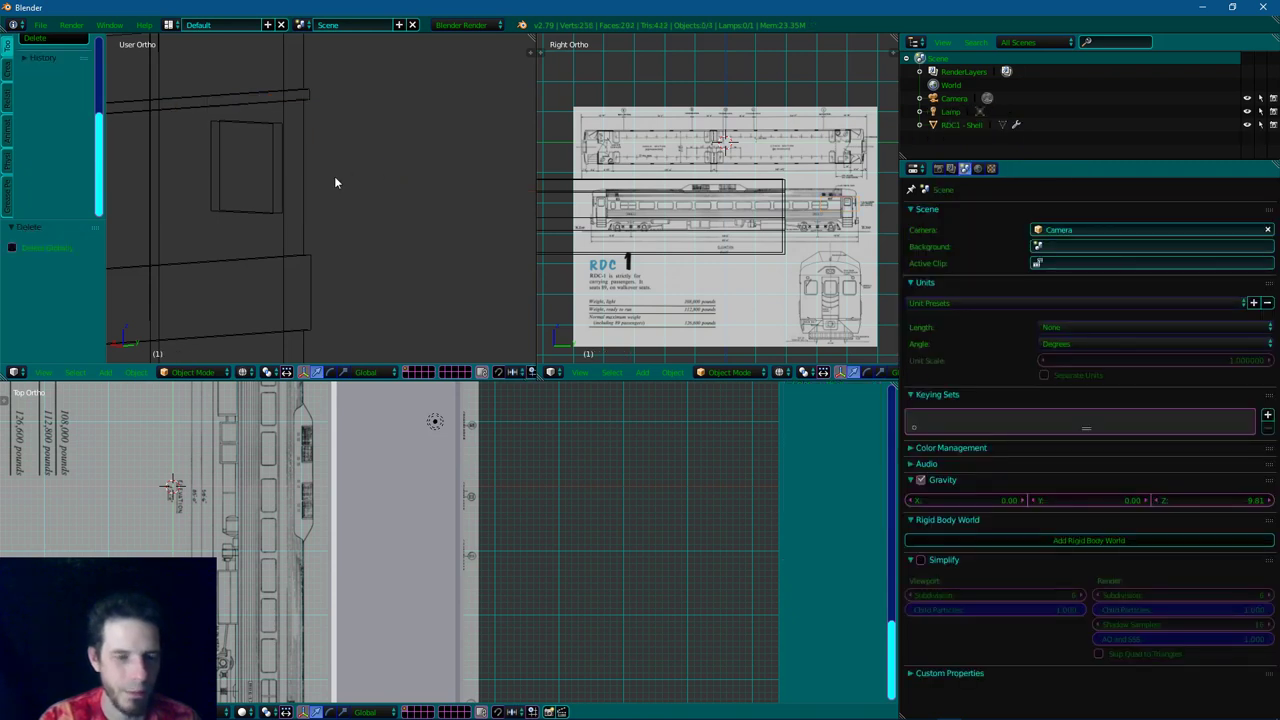
Step: Open the RDC1 shell for mesh editing in vertex select mode, viewing the end window opening
right_click(259, 164)
key("Tab")
middle_click_drag(318, 190, 257, 199)
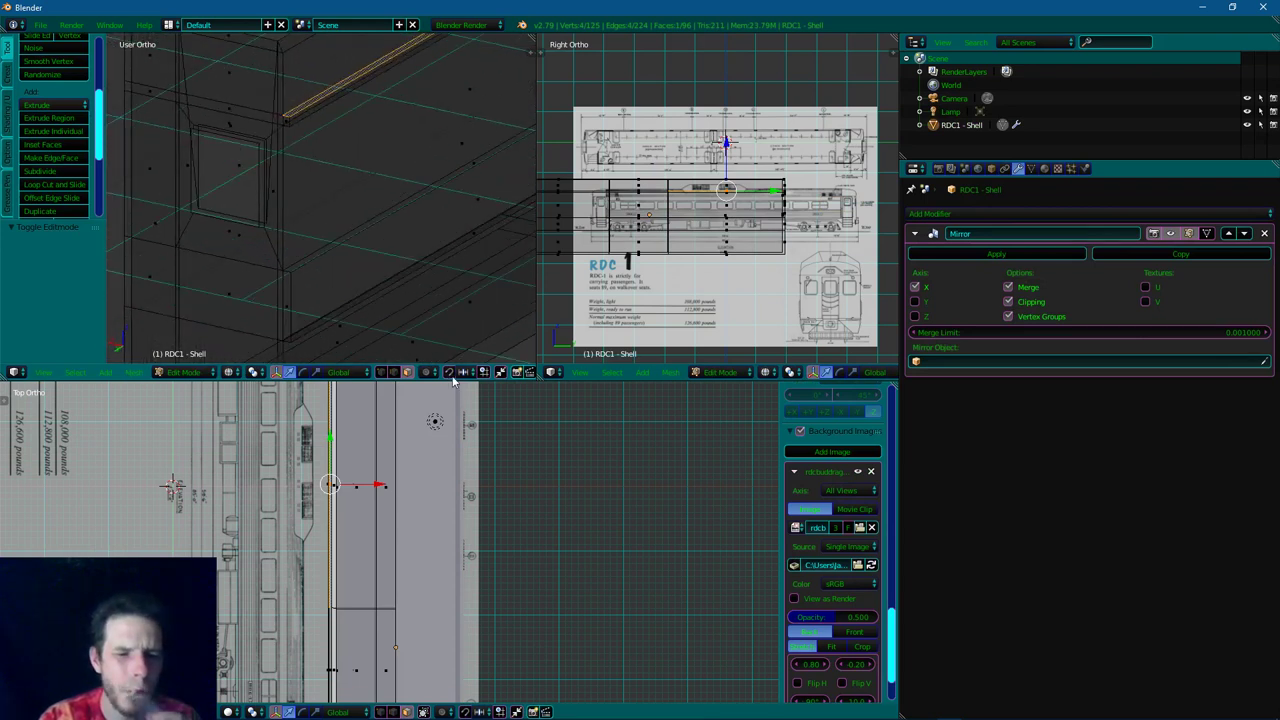
left_click(384, 374)
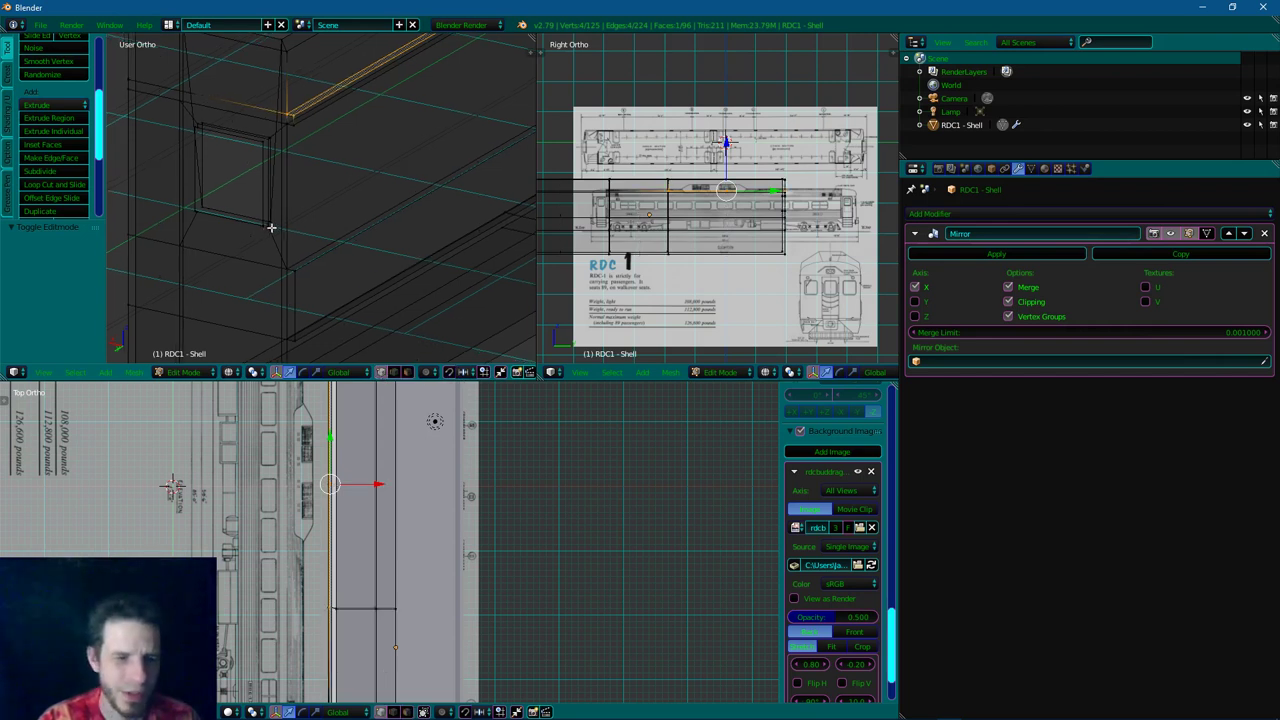
Step: Inspect the vertices along the end window opening's lower edge in wireframe and solid display
scroll(300, 220, "up", 4)
right_click(291, 168)
right_click(310, 157, "shift")
right_click(447, 193, "shift")
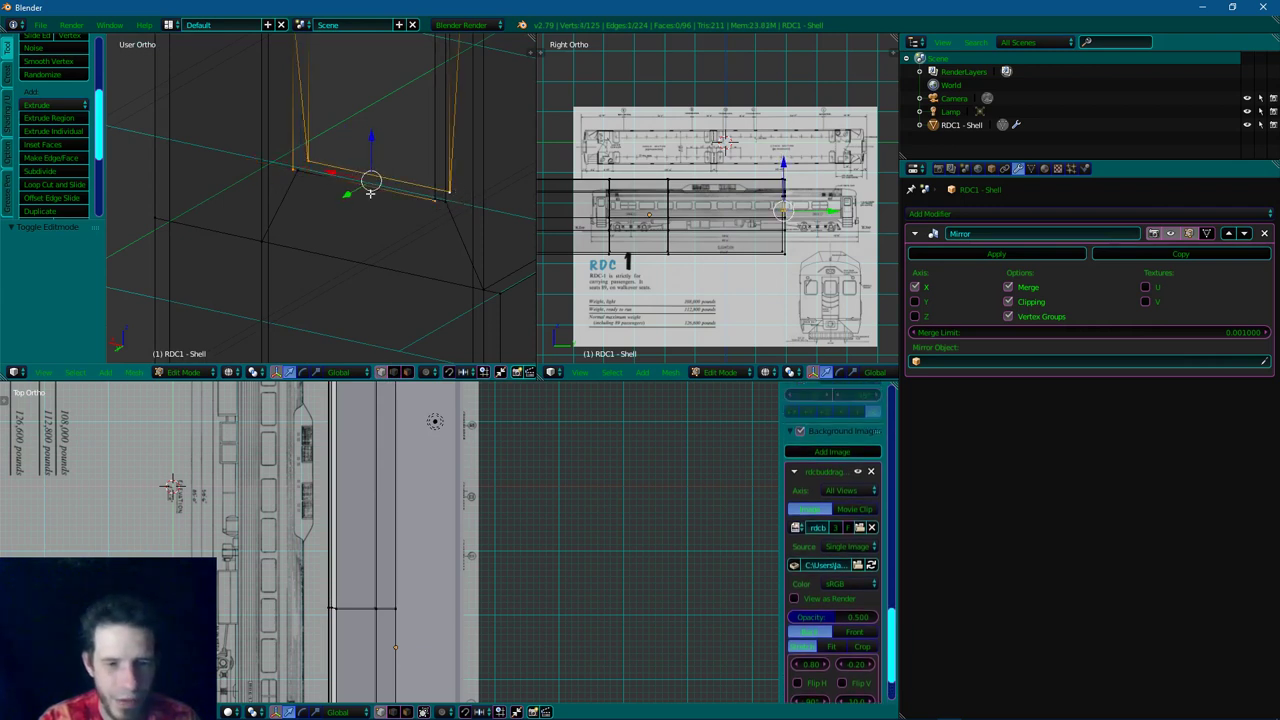
right_click(315, 179)
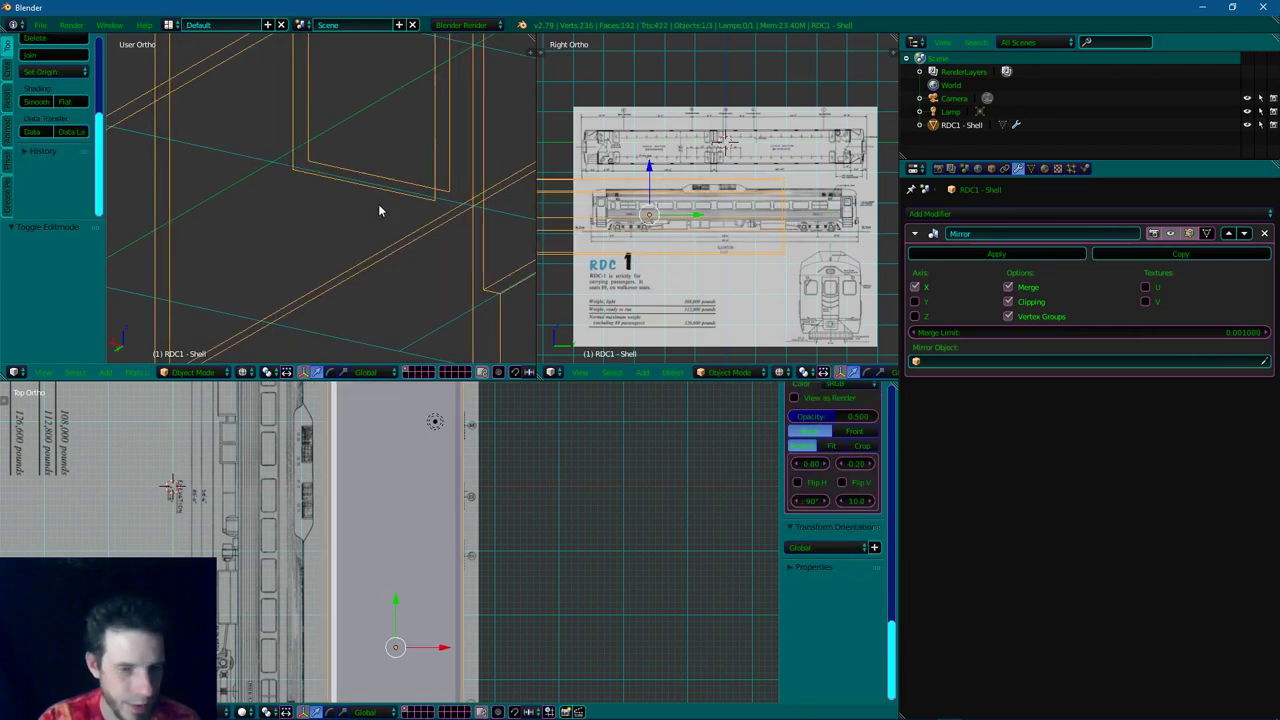
key("z")
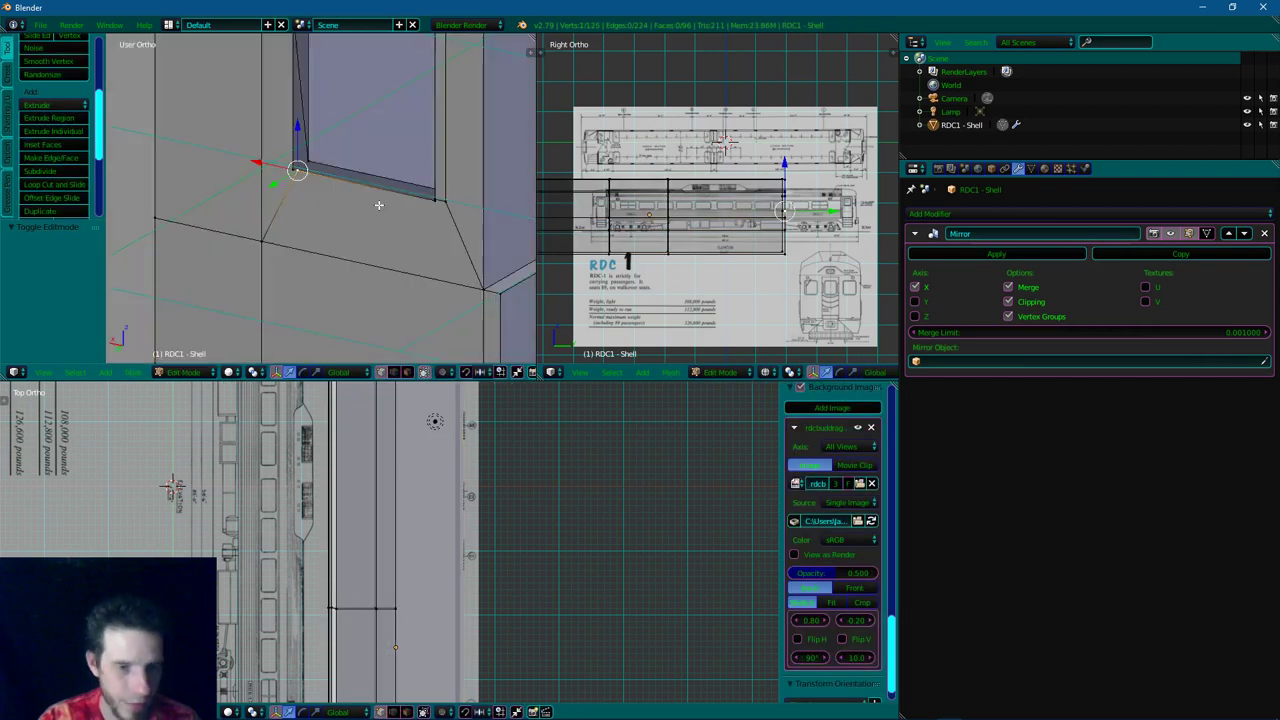
Step: Move the stray vertex at the window opening's lower corner off the corner and up along the opening's side edge
middle_click_drag(358, 188, 262, 213)
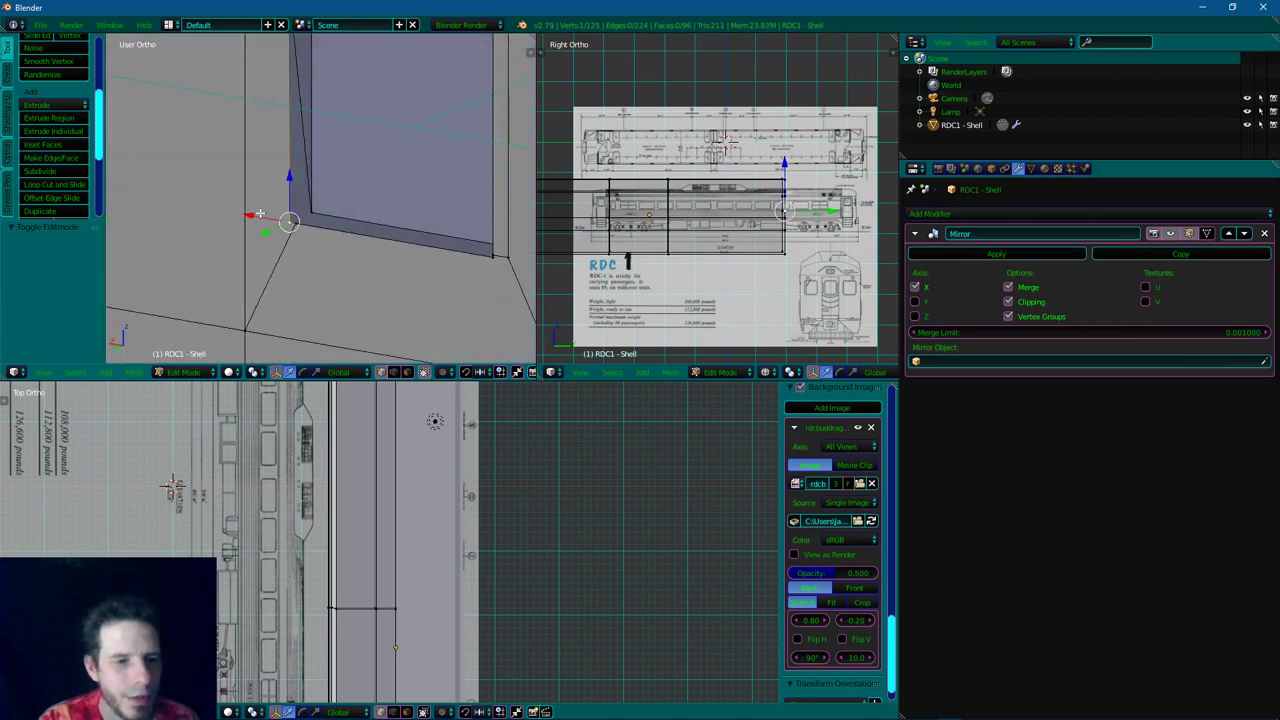
key("g")
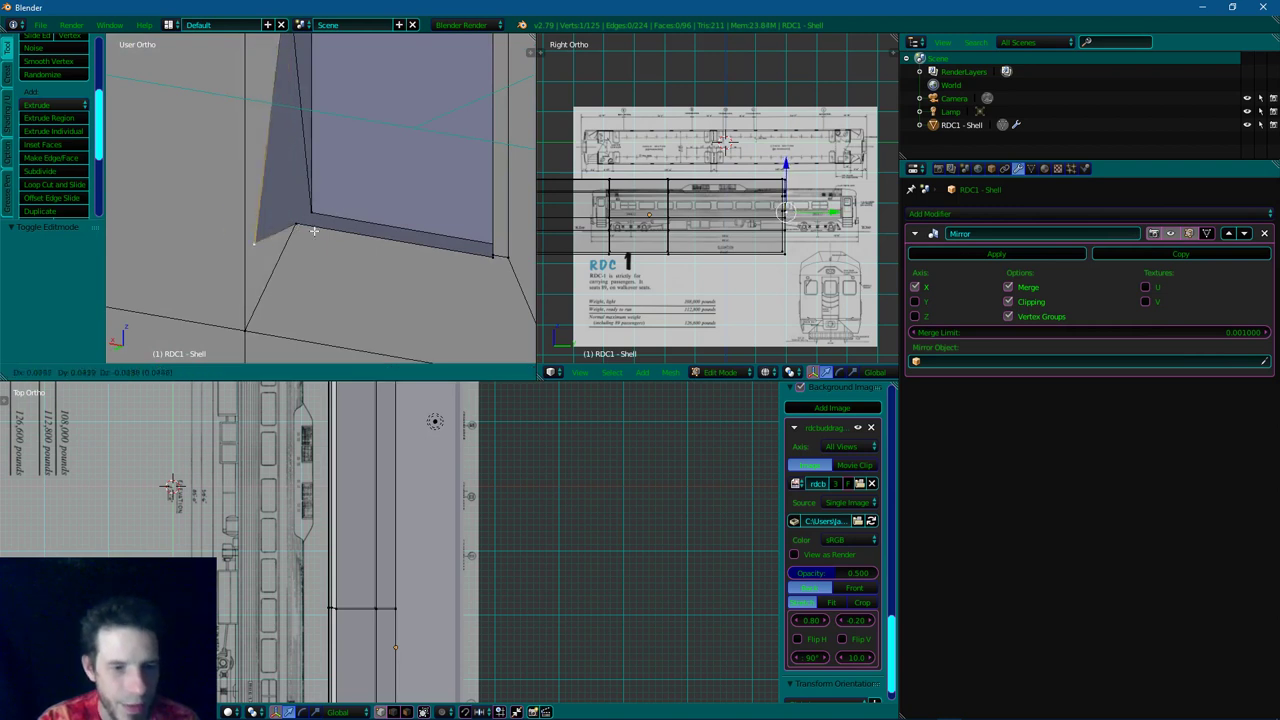
left_click(321, 179)
scroll(321, 180, "down", 3)
scroll(321, 180, "up", 4)
Step: Scale the two stray vertices on the window opening's side edge by about 0.276 along Z and delete them
middle_click_drag(323, 183, 302, 91)
right_click(314, 90)
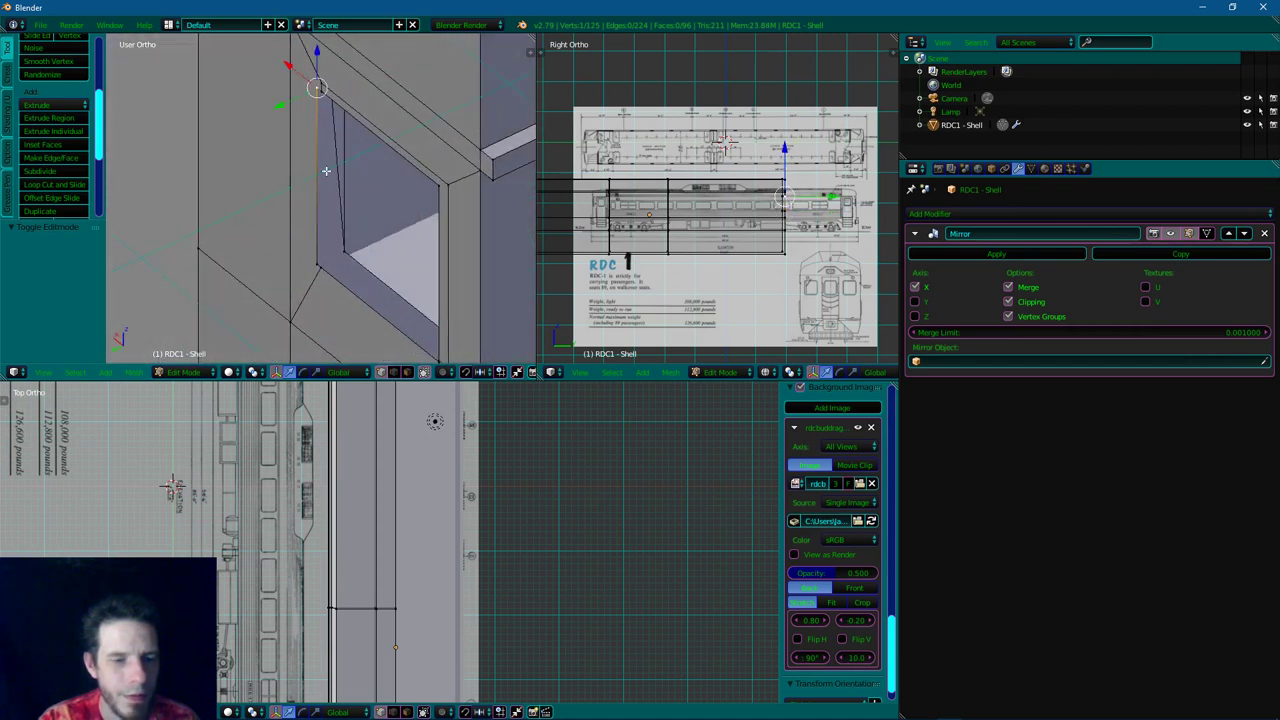
right_click(319, 256, "shift")
key("s")
key("z")
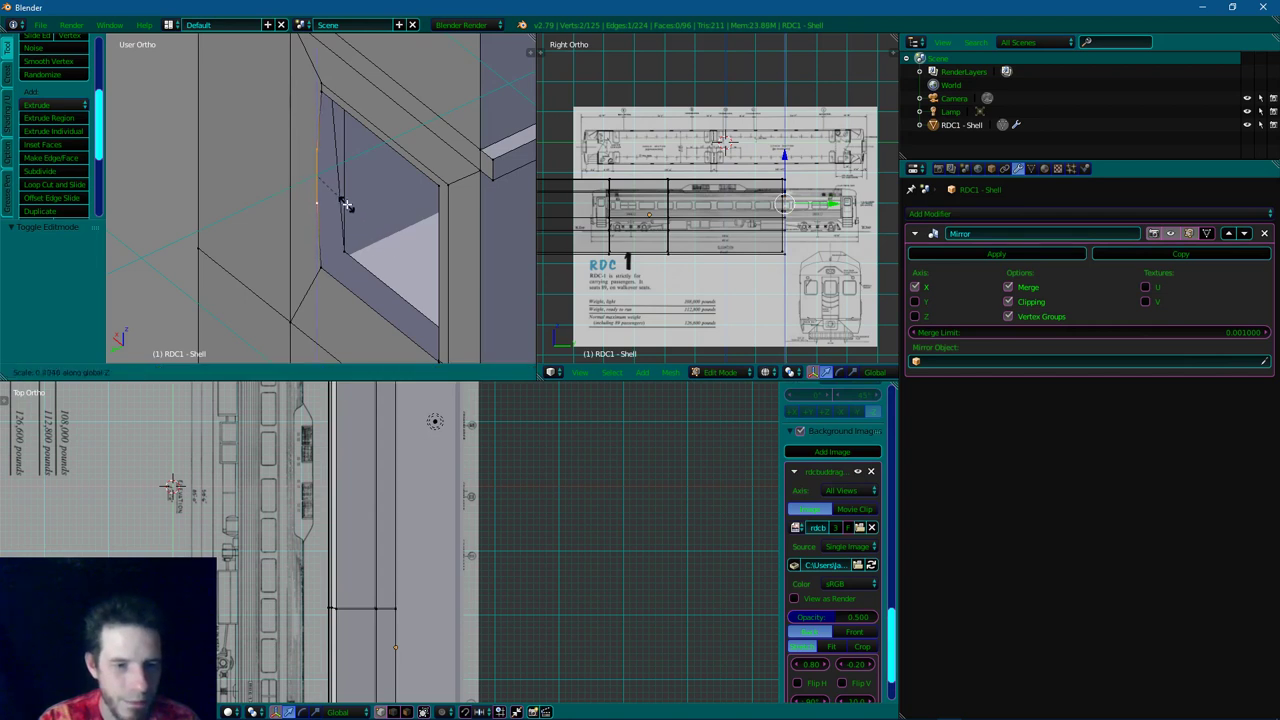
left_click(344, 203)
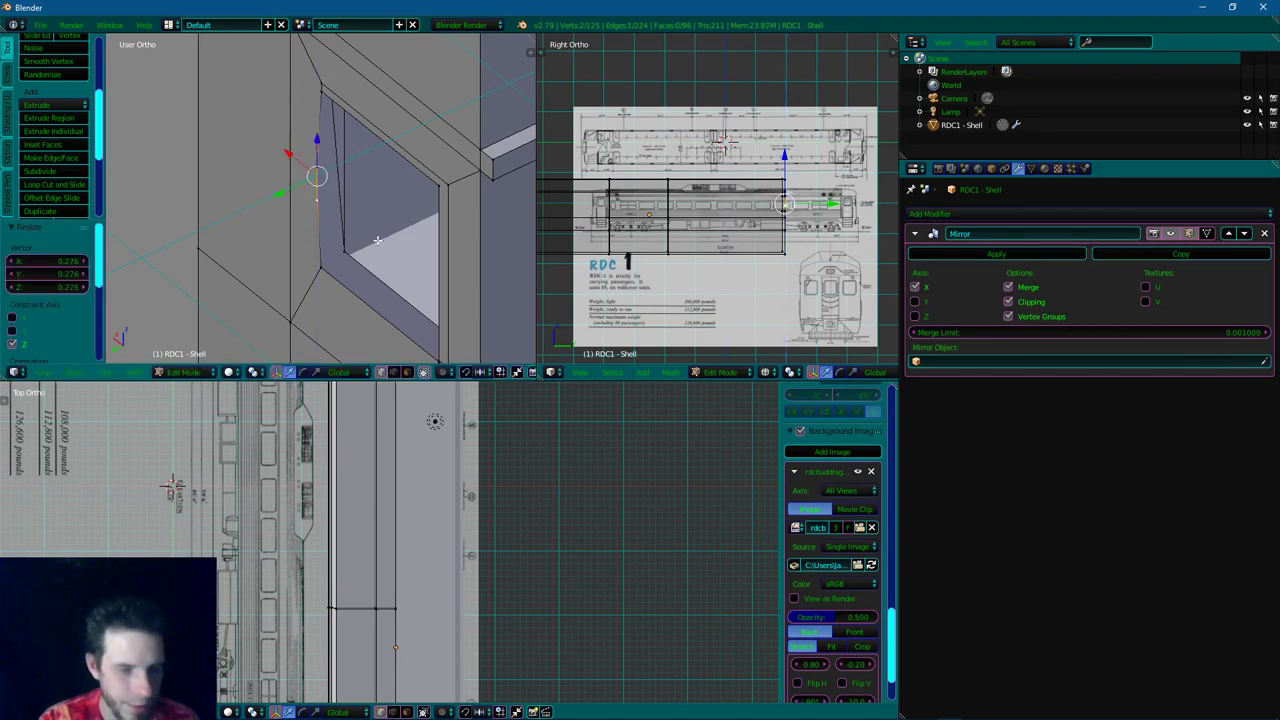
key("x")
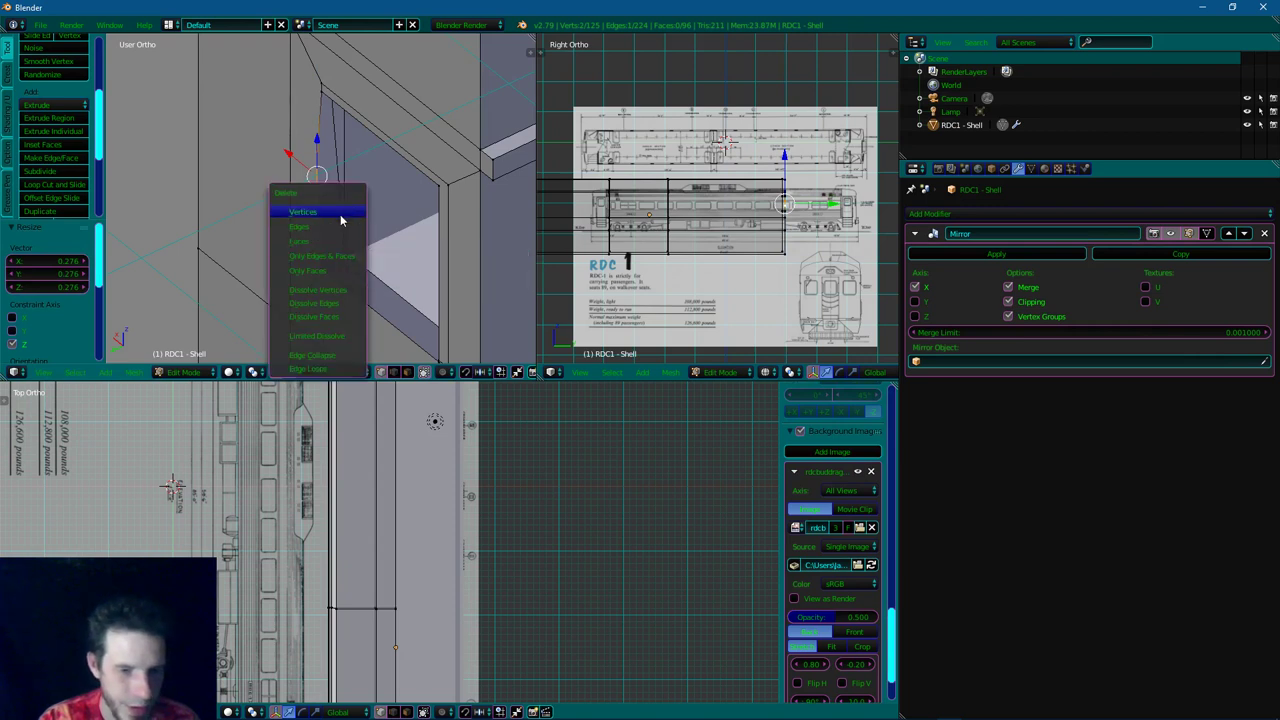
left_click(340, 214)
Step: Join the upper and lower corner vertices on the window opening's open side with a new edge
right_click(318, 97)
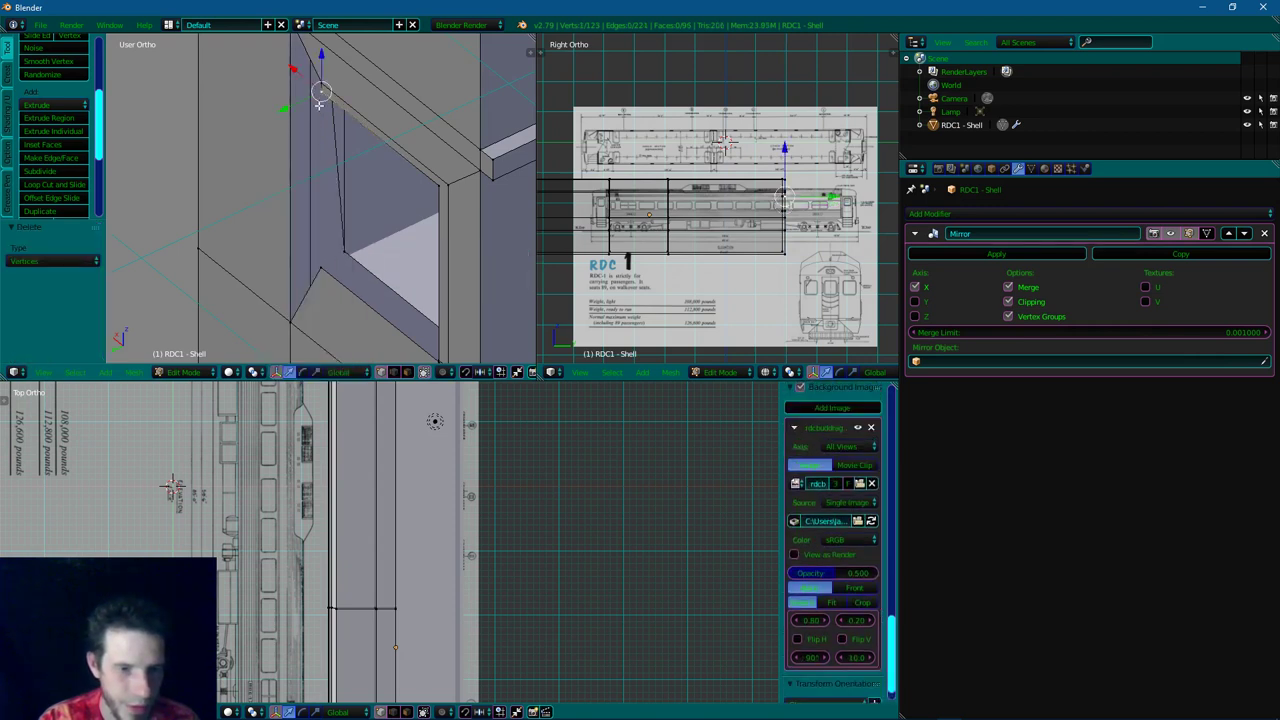
right_click(322, 268, "shift")
key("f")
Step: Fill the triangular gap in the window opening's side jamb with a face between its corner vertices
middle_click_drag(275, 246, 374, 226)
right_click(322, 307, "shift")
middle_click_drag(320, 173, 312, 305, "shift")
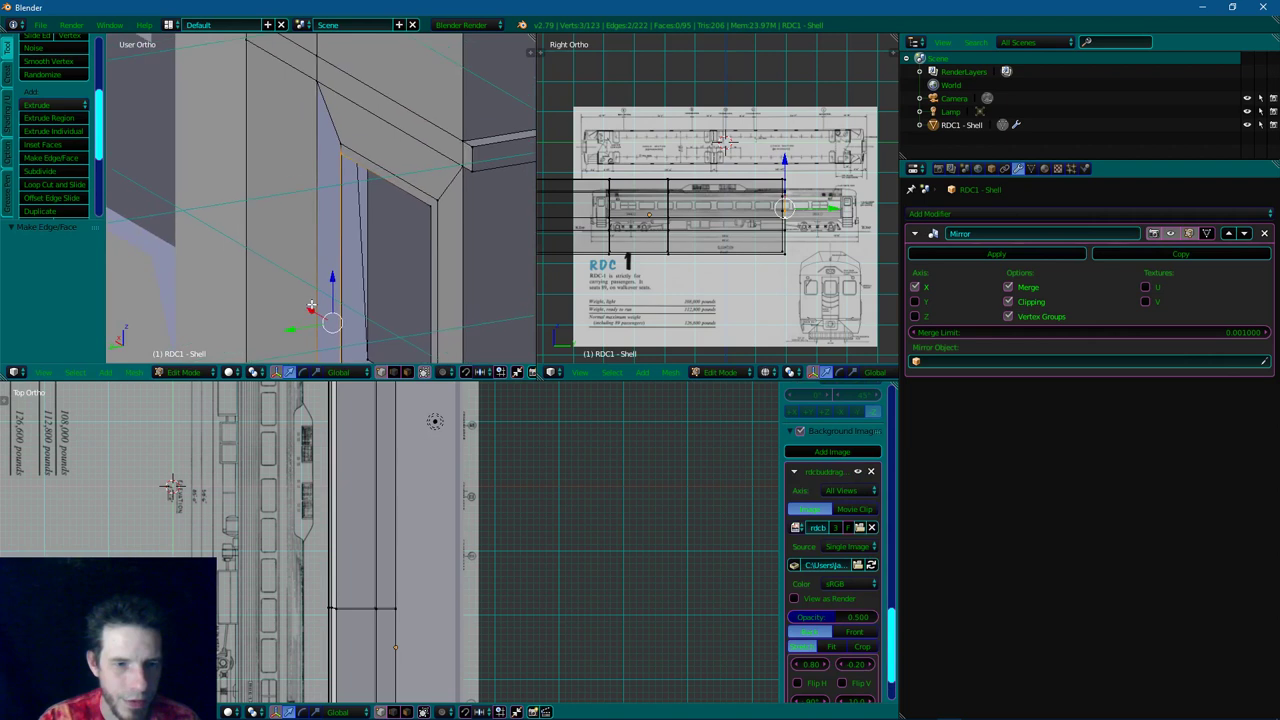
right_click(340, 158)
mouse_move(332, 196)
middle_mouse_down()
mouse_move(406, 189)
mouse_move(342, 183)
middle_mouse_up()
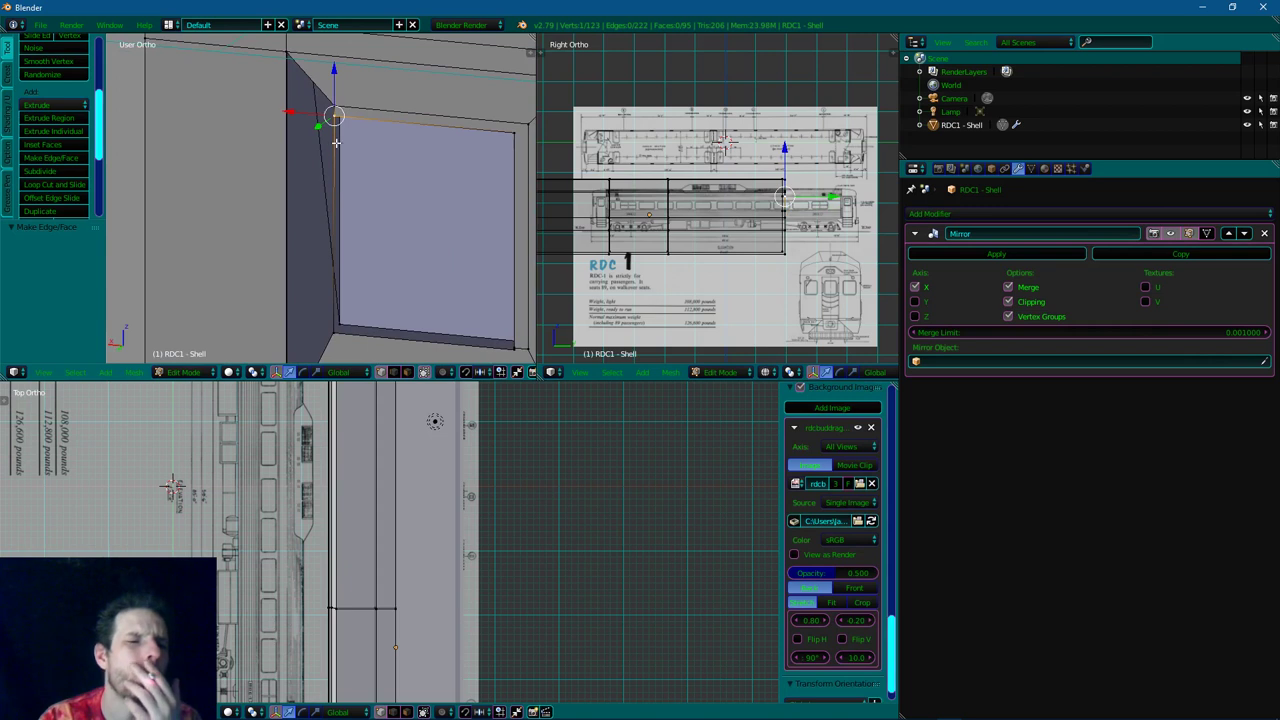
right_click(288, 53)
right_click(334, 117, "shift")
right_click(337, 106, "shift")
key("f")
Step: Fill the missing four-sided wall face beside the window opening, between its two corners and the adjacent outer wall vertices
right_click(331, 328)
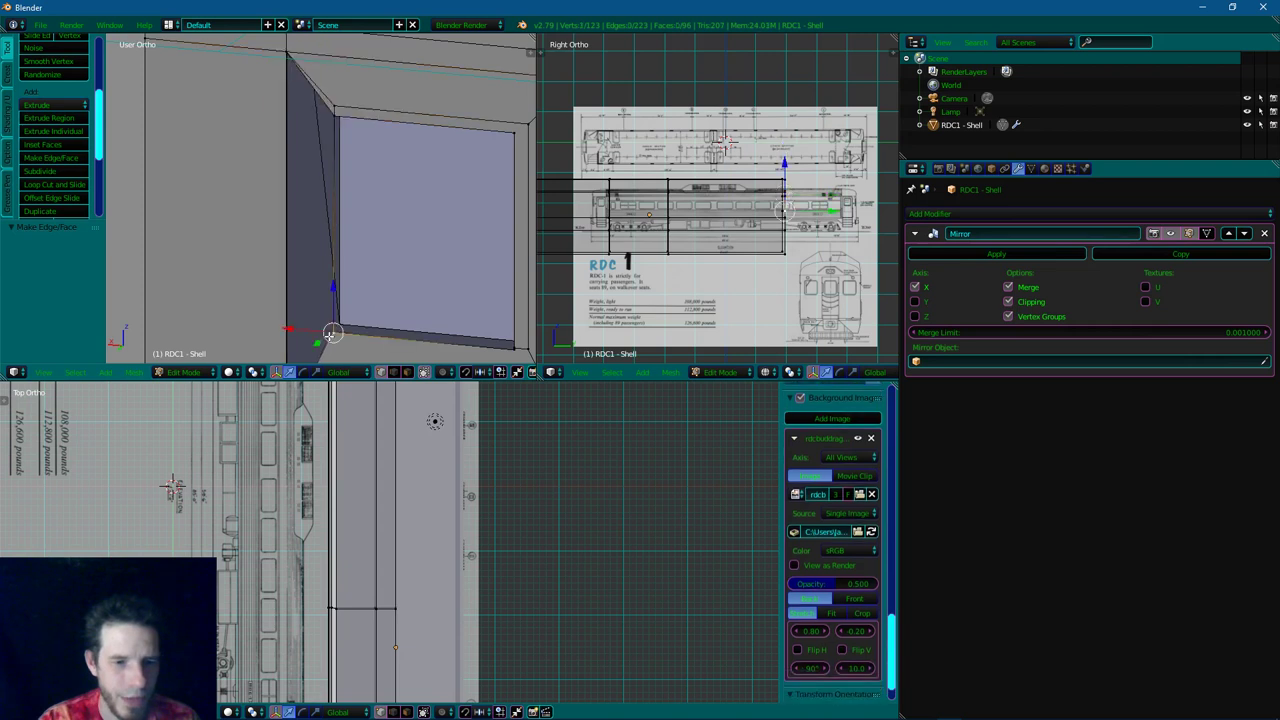
right_click(337, 118, "shift")
right_click(288, 54, "shift")
middle_click_drag(303, 181, 328, 95, "shift")
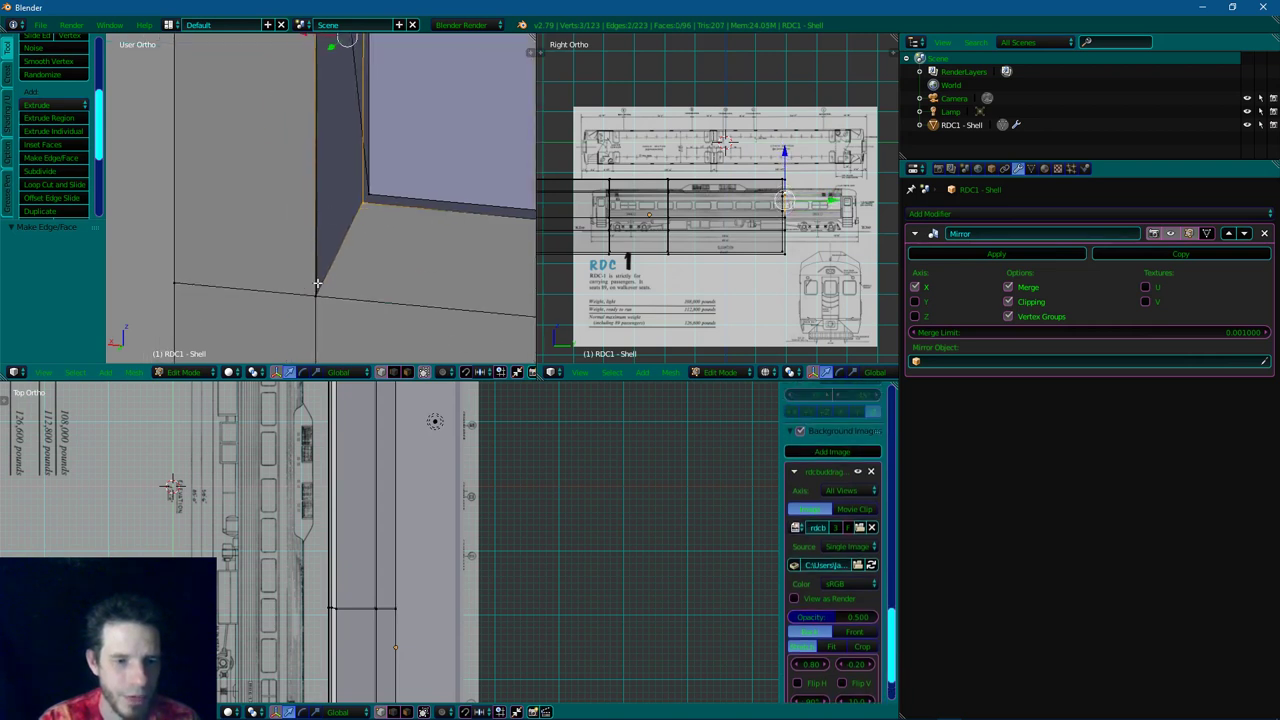
left_click(335, 249, "shift")
middle_click_drag(335, 249, 357, 223)
key("z")
key("z")
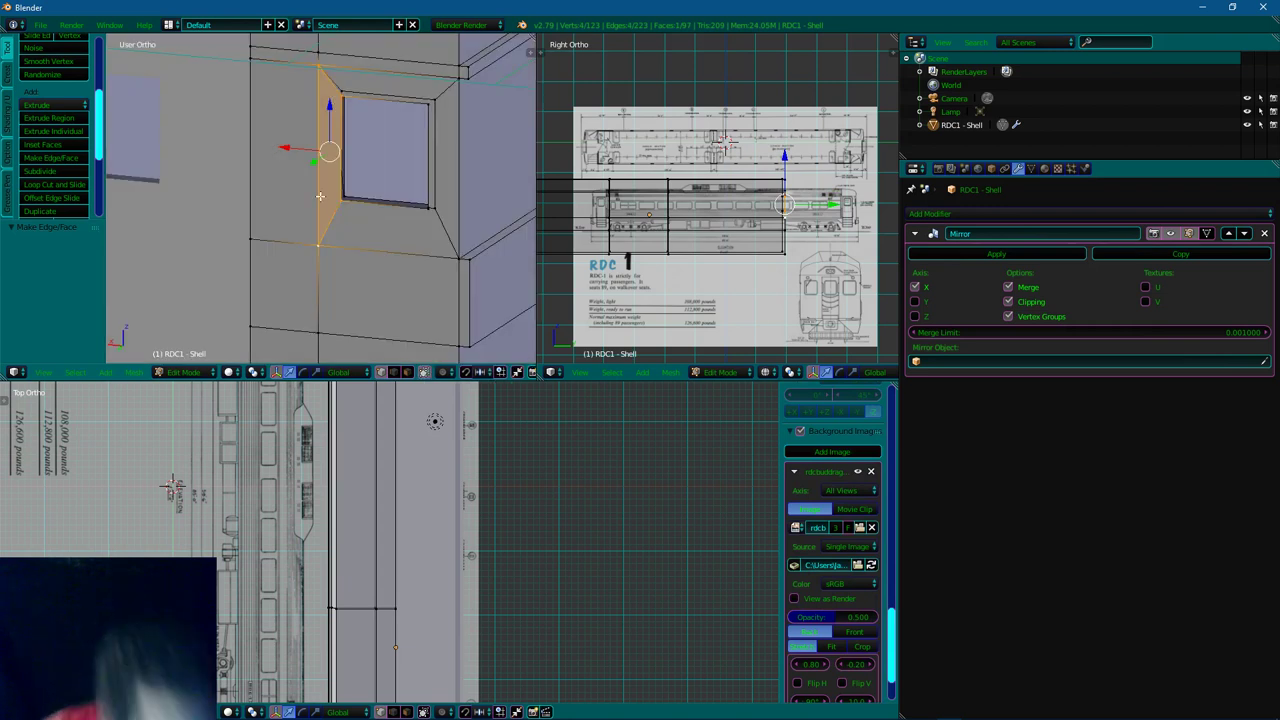
Step: Return the shell to Object Mode and open its material settings
middle_click_drag(304, 171, 332, 166)
key("Tab")
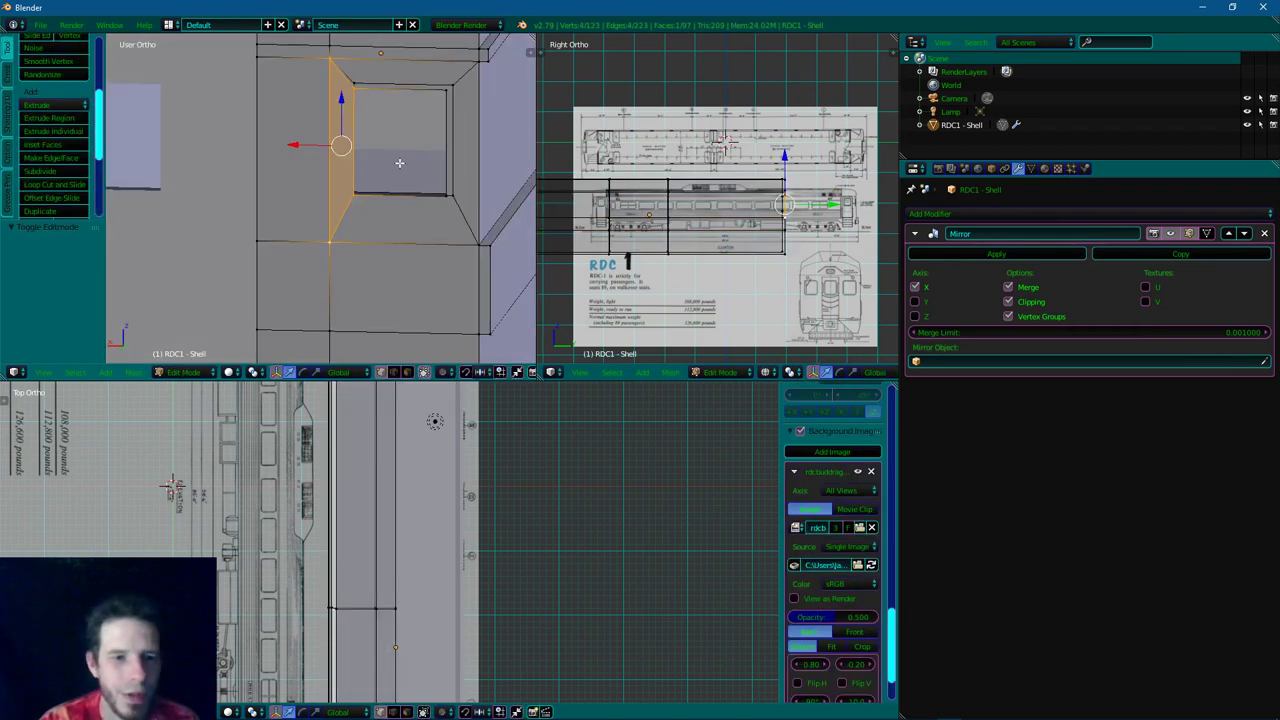
middle_click_drag(415, 179, 464, 184)
left_click(1045, 169)
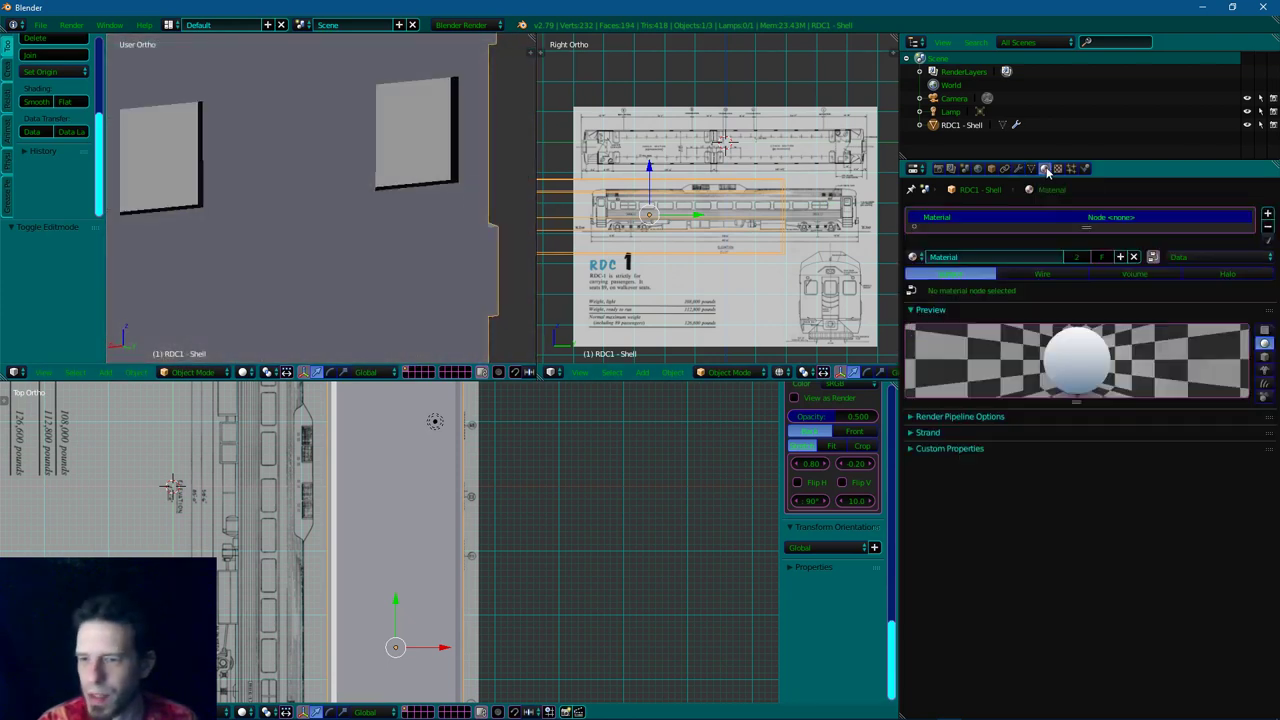